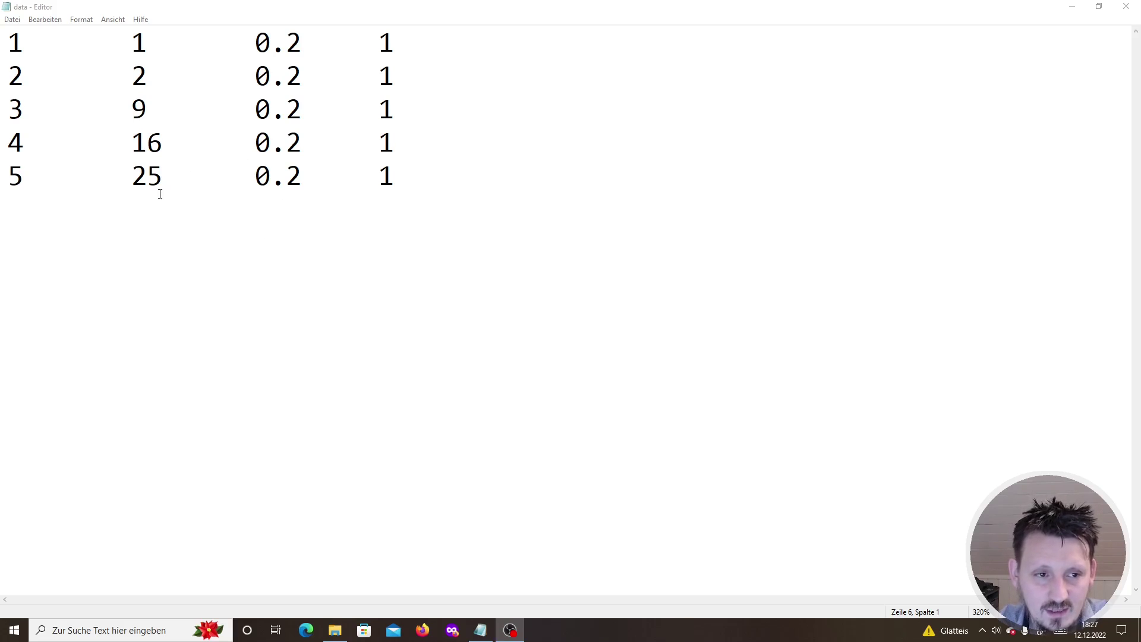
left_click(160, 194)
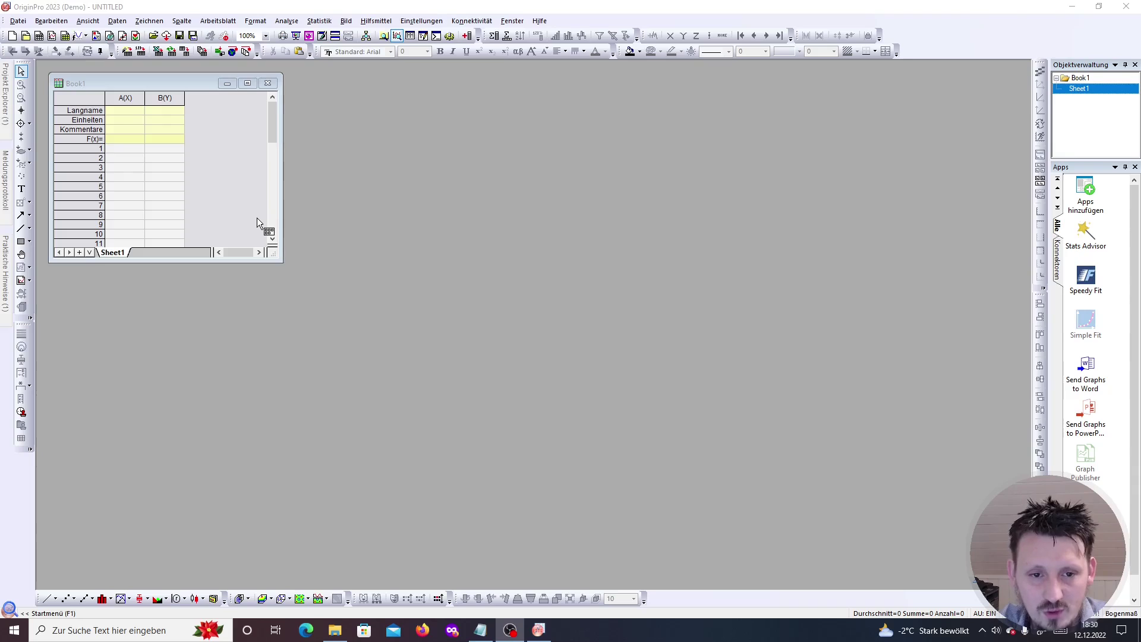
left_click(182, 90)
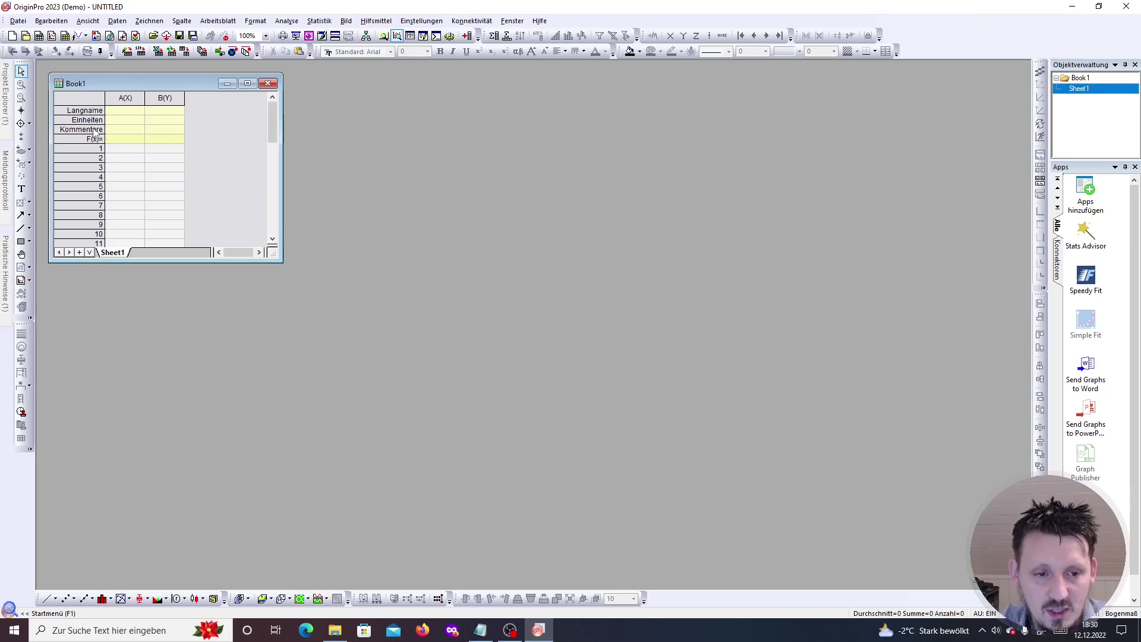
scroll(121, 168, "down", 3)
scroll(125, 170, "up", 3)
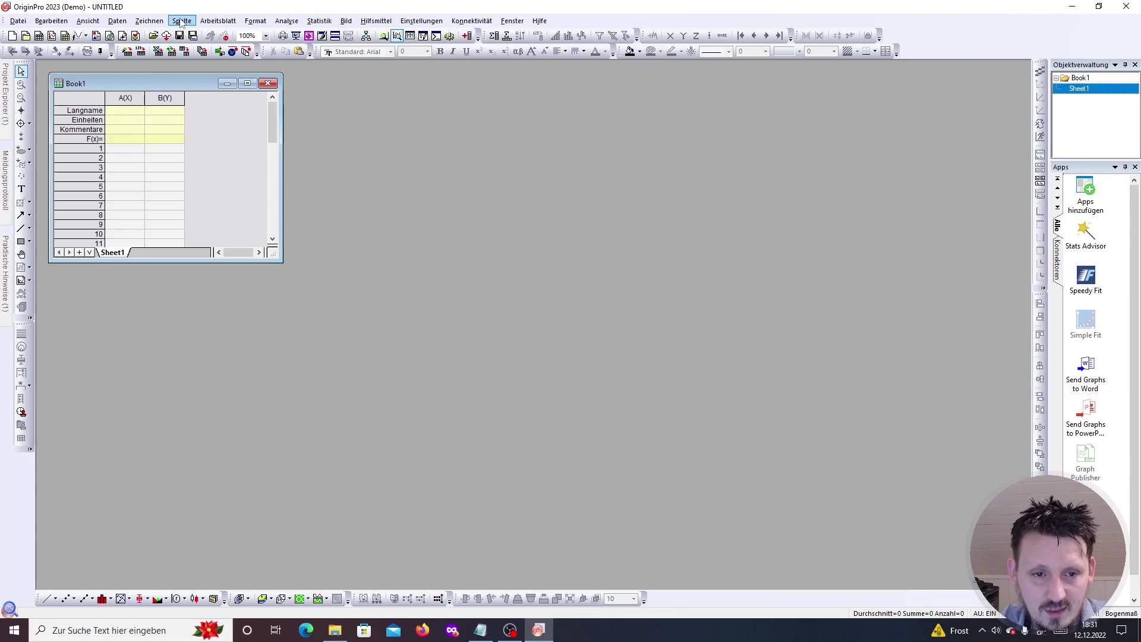
Start the Import Wizard for ASCII data and choose the text file data.txt from the Desktop as the source
left_click(125, 23)
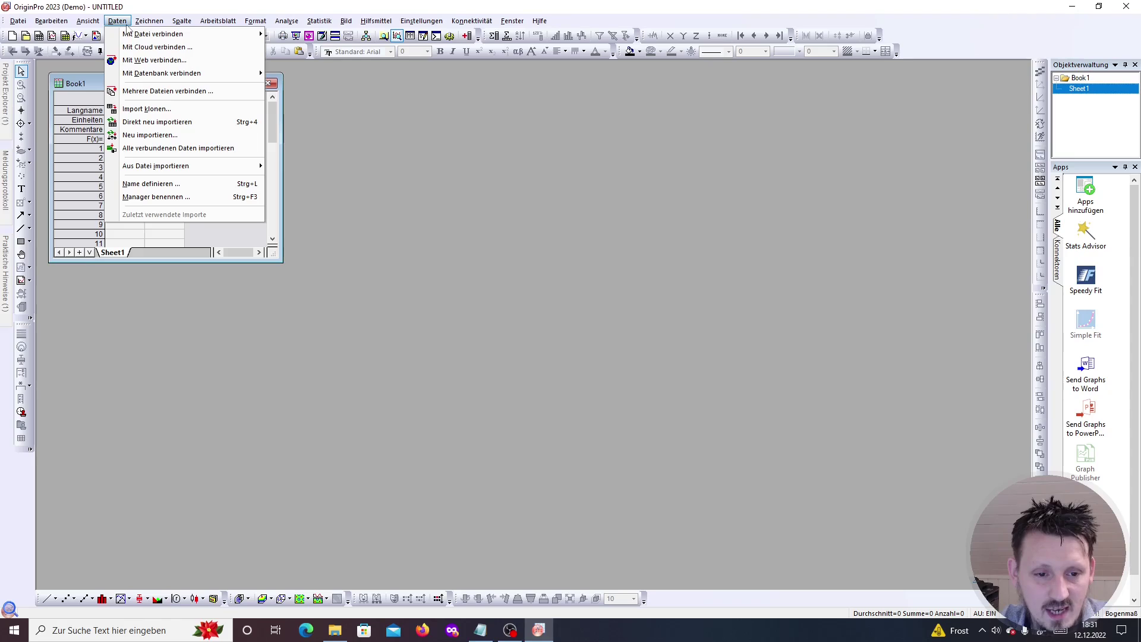
mouse_move(189, 169)
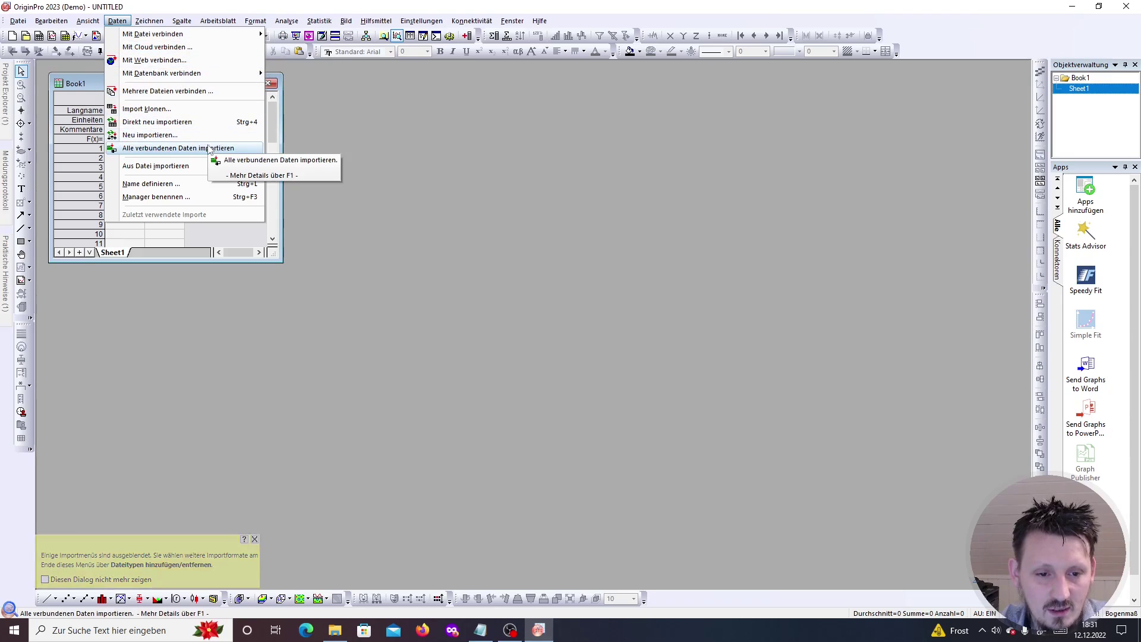
mouse_move(138, 170)
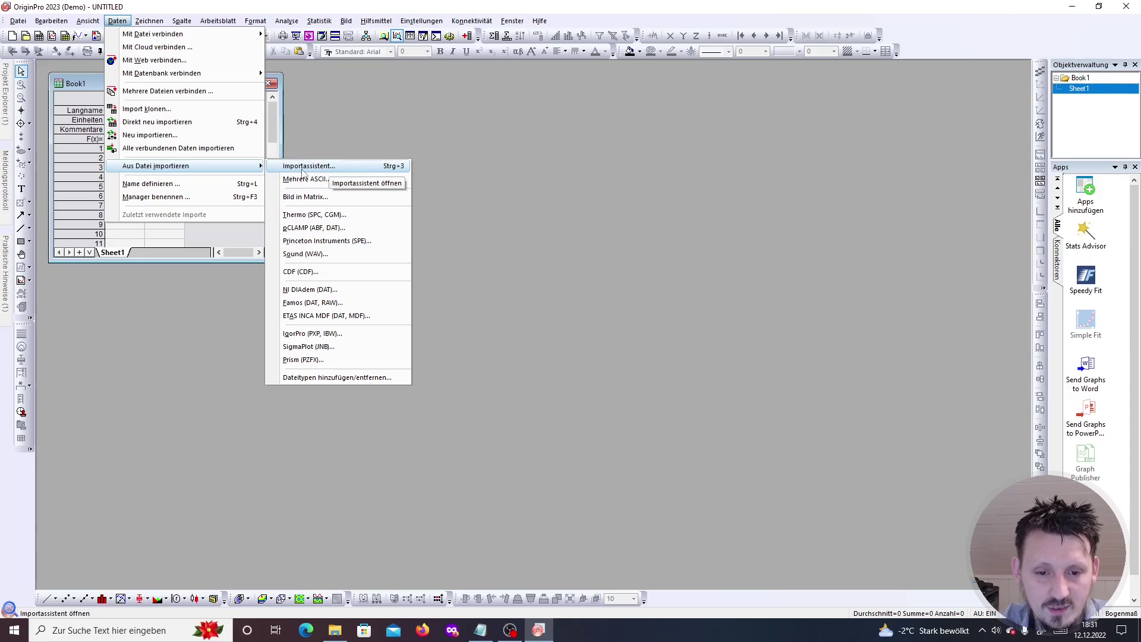
left_click(399, 168)
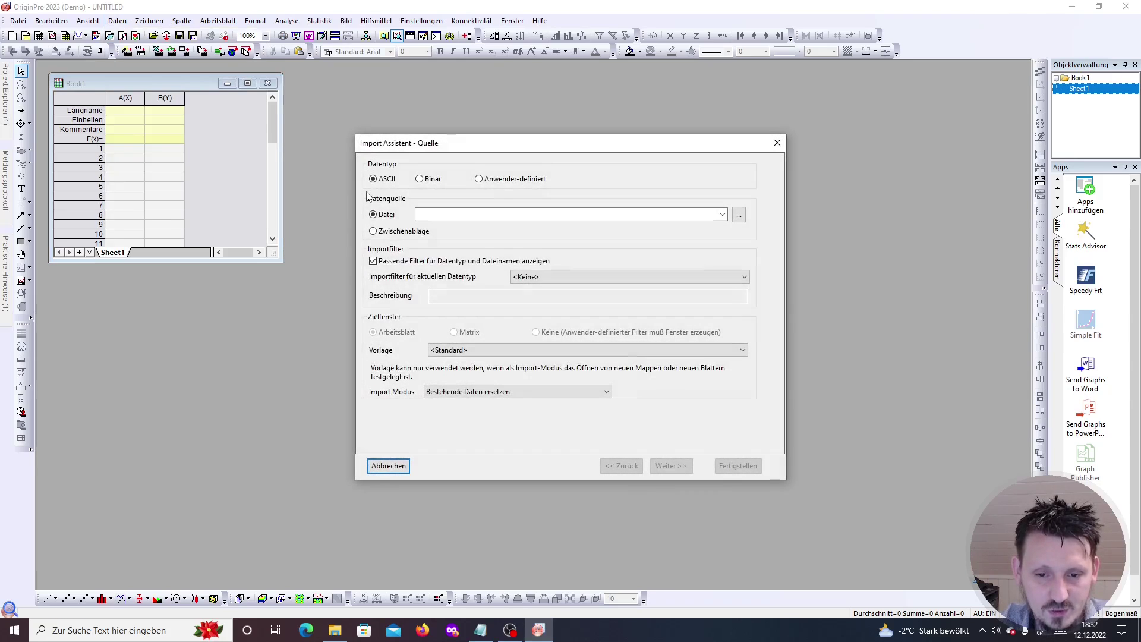
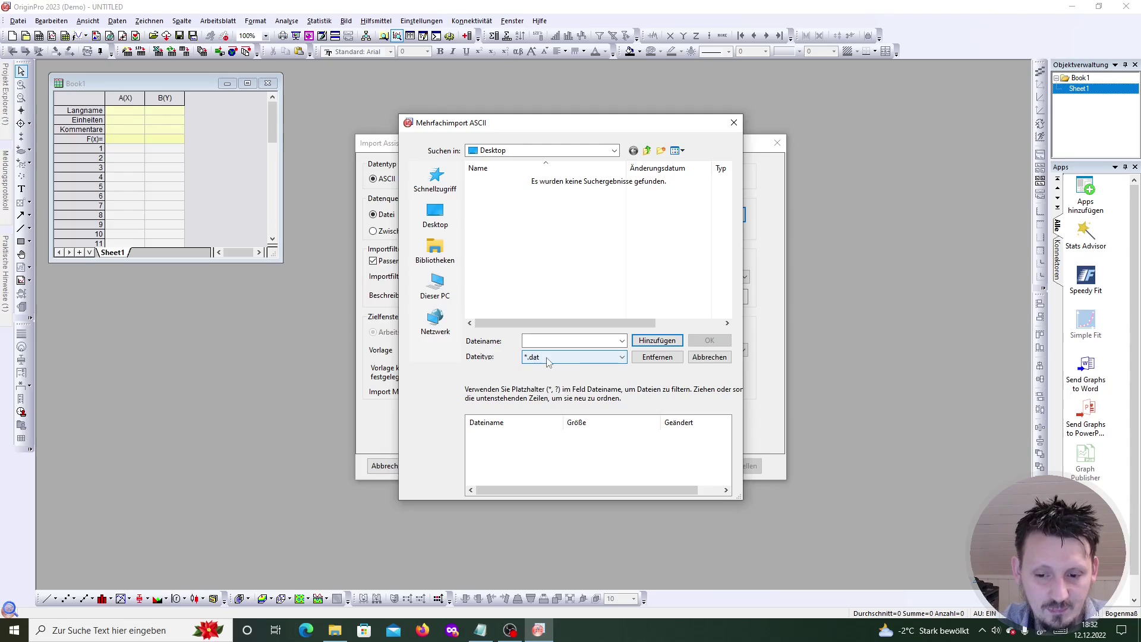
left_click(548, 358)
left_click(544, 370)
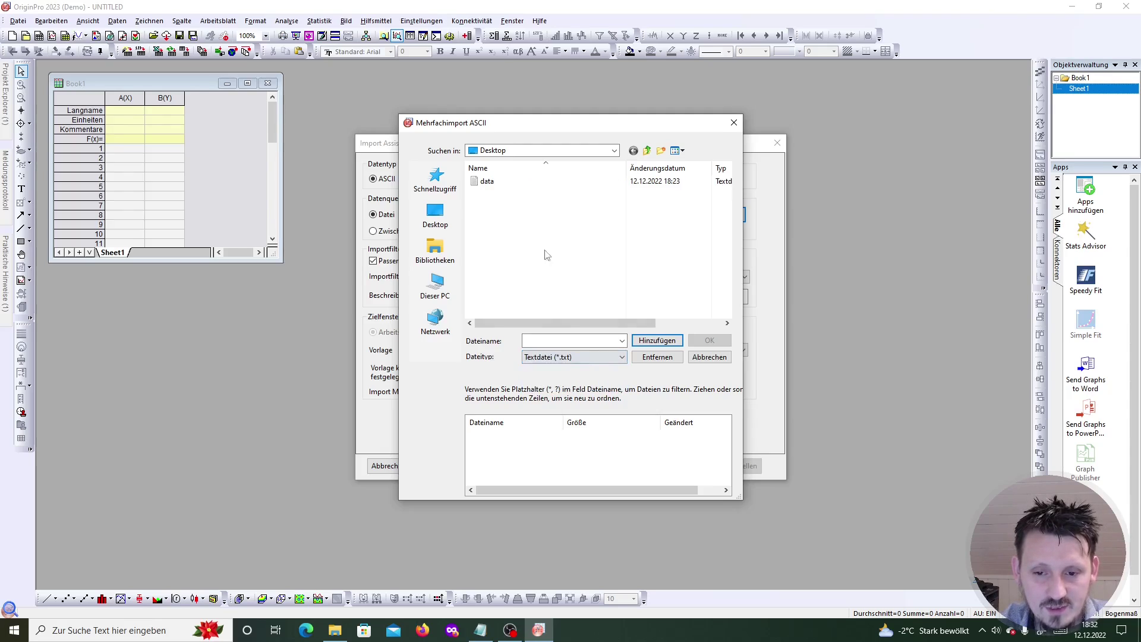
left_click(488, 184)
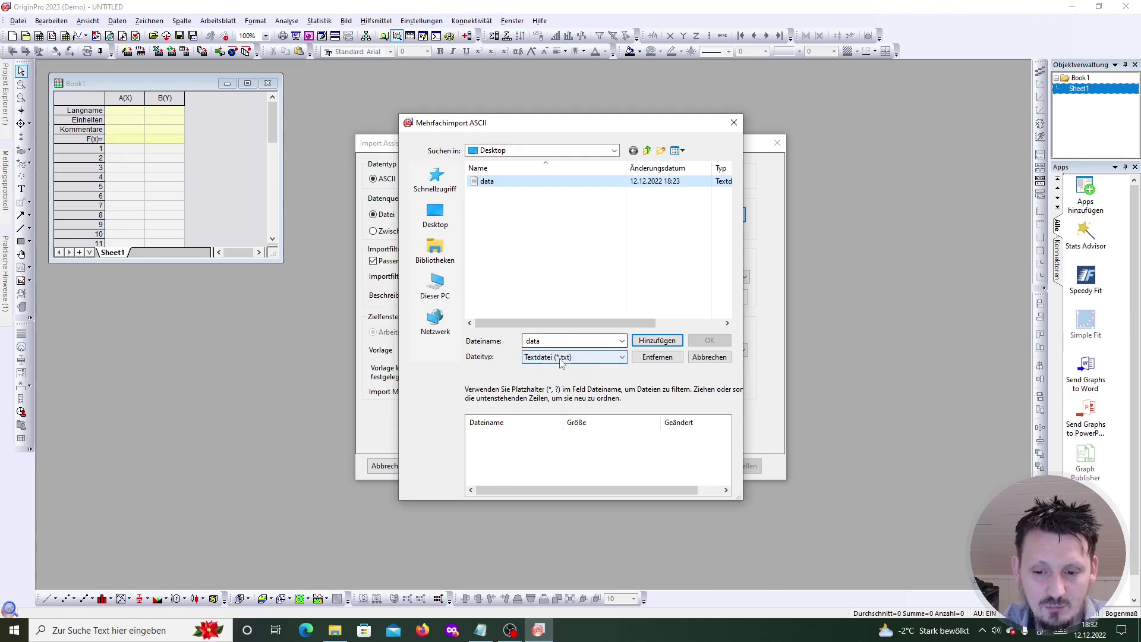
double_click(481, 183)
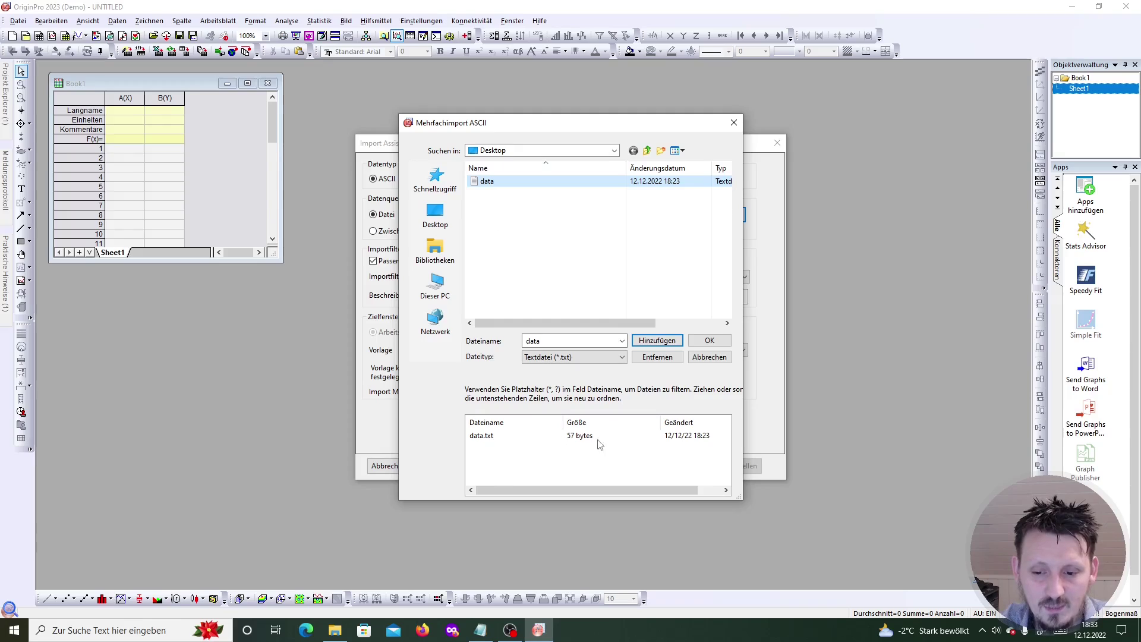
left_click(711, 340)
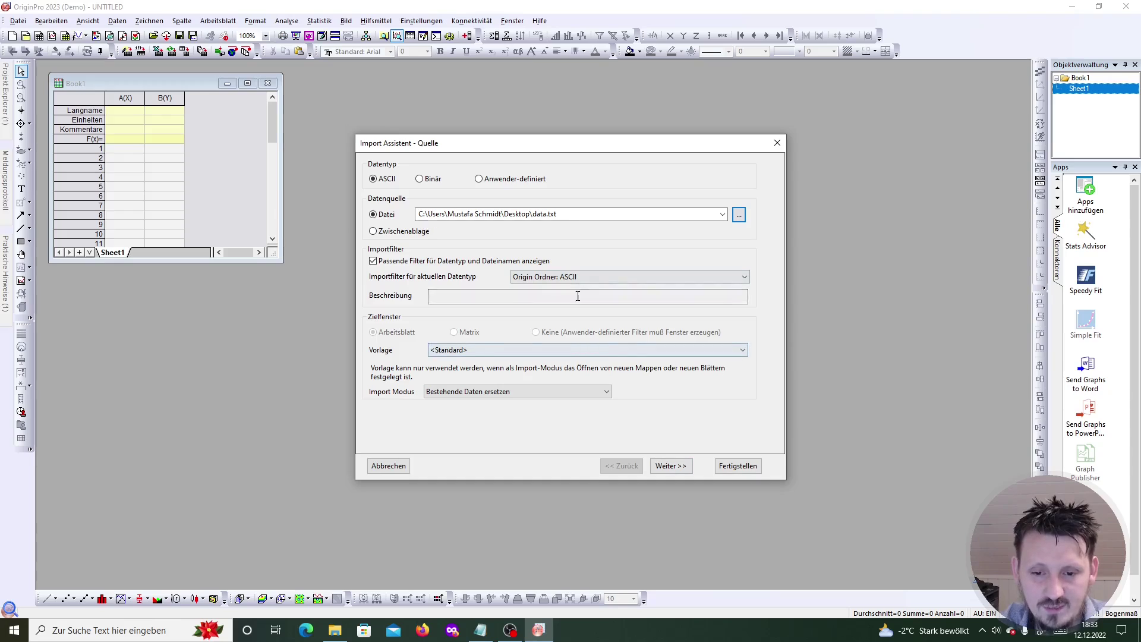
Complete the import of data.txt with the wizard's default settings and enlarge the workbook window to show all four columns
left_click(674, 469)
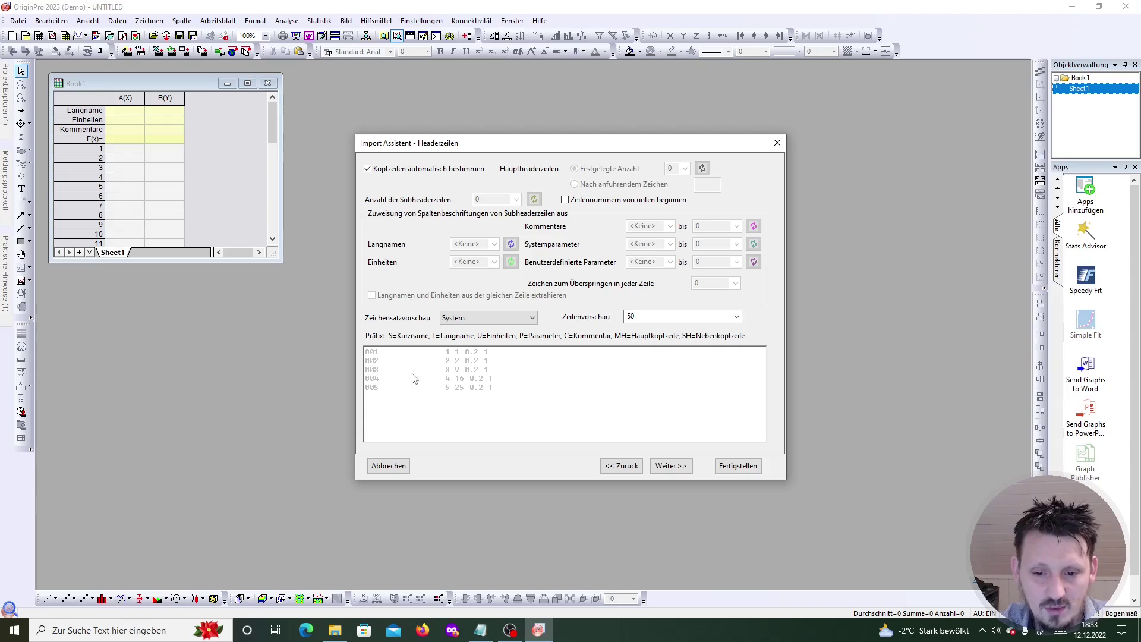
left_click_drag(500, 390, 370, 381)
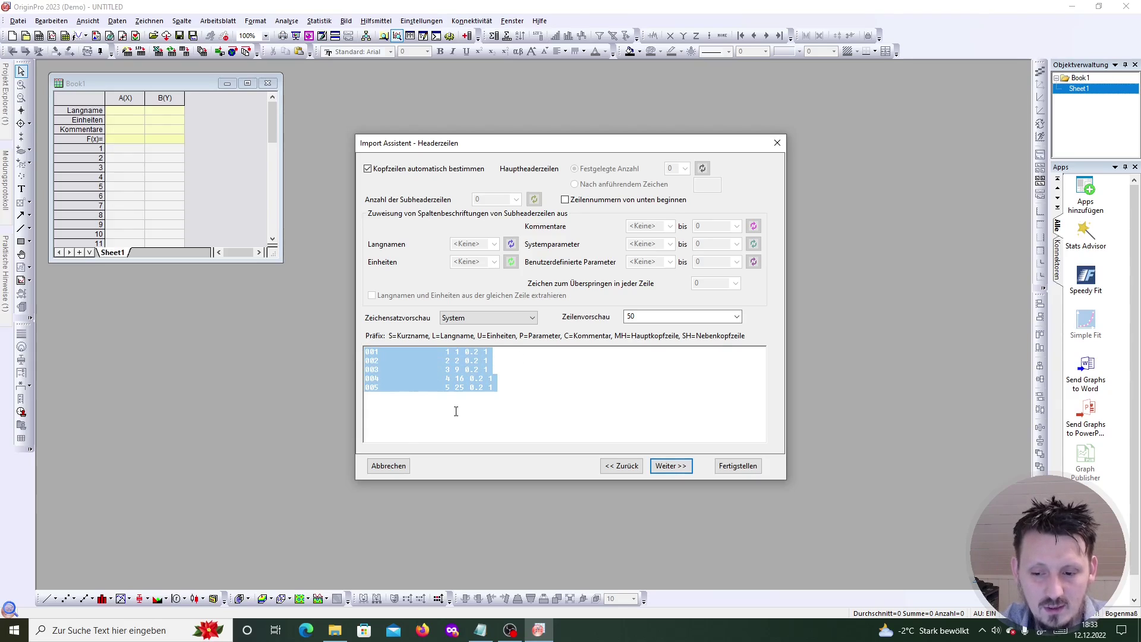
left_click(562, 391)
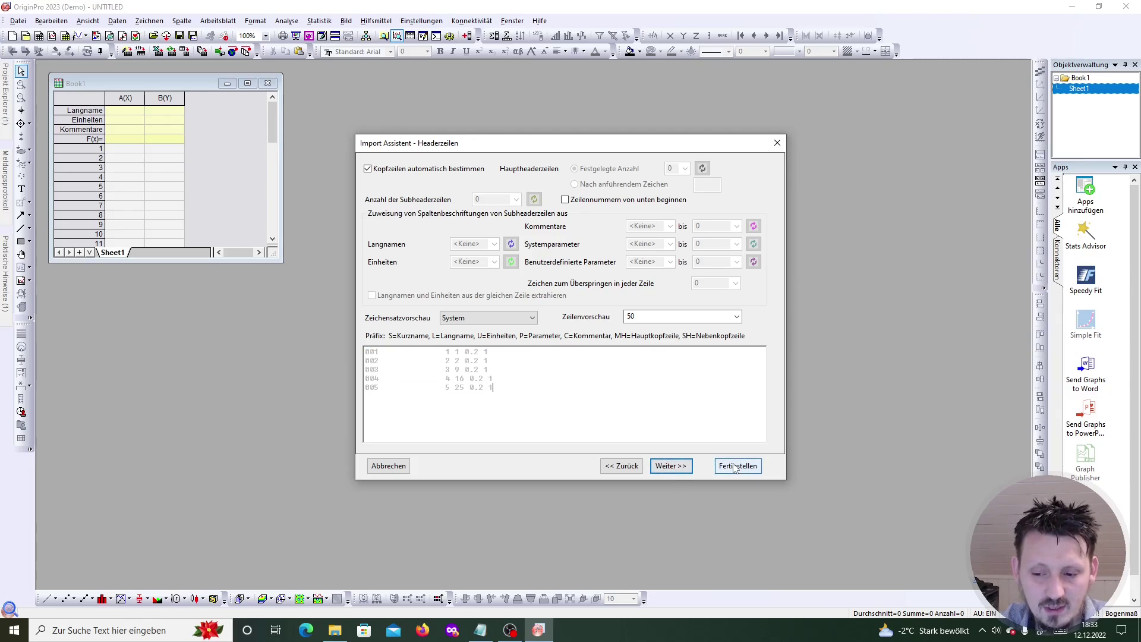
left_click(672, 466)
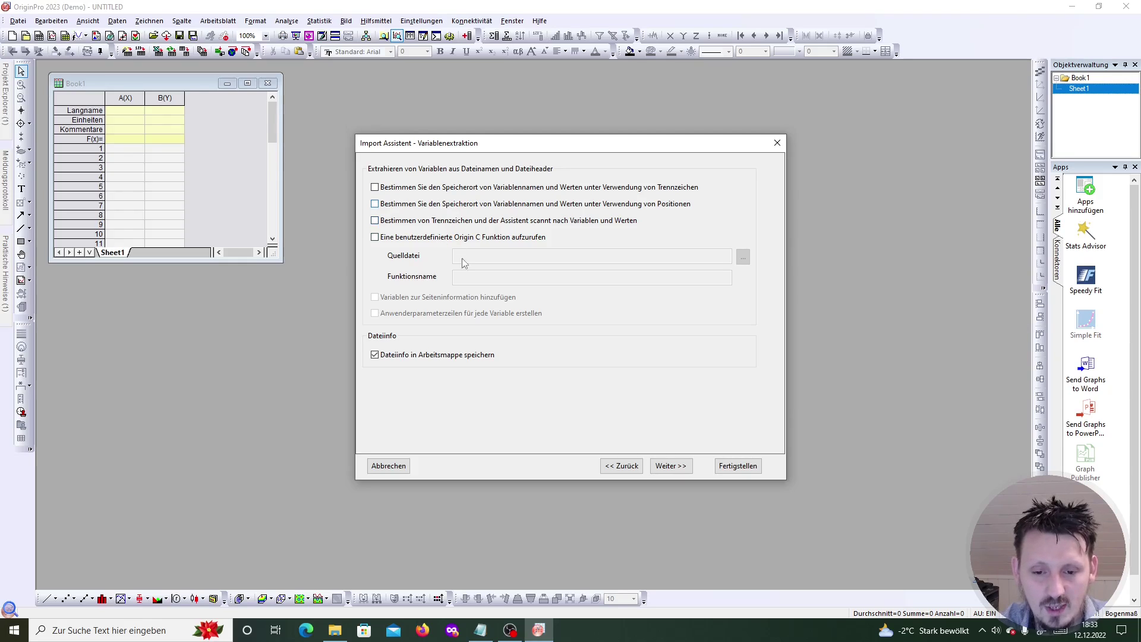
left_click(661, 467)
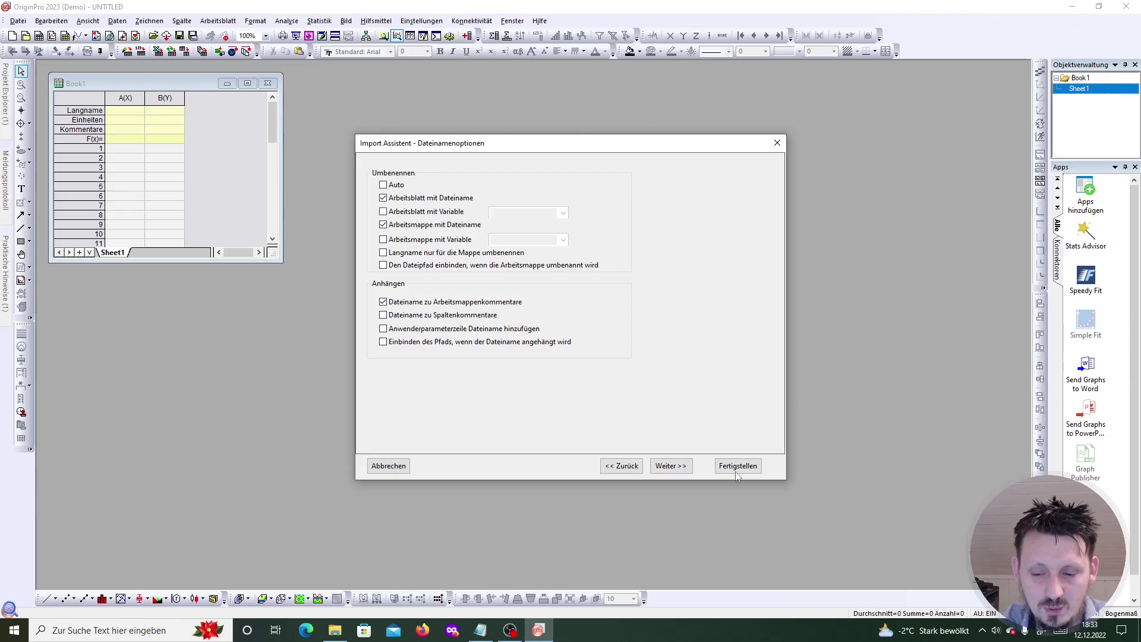
left_click(661, 467)
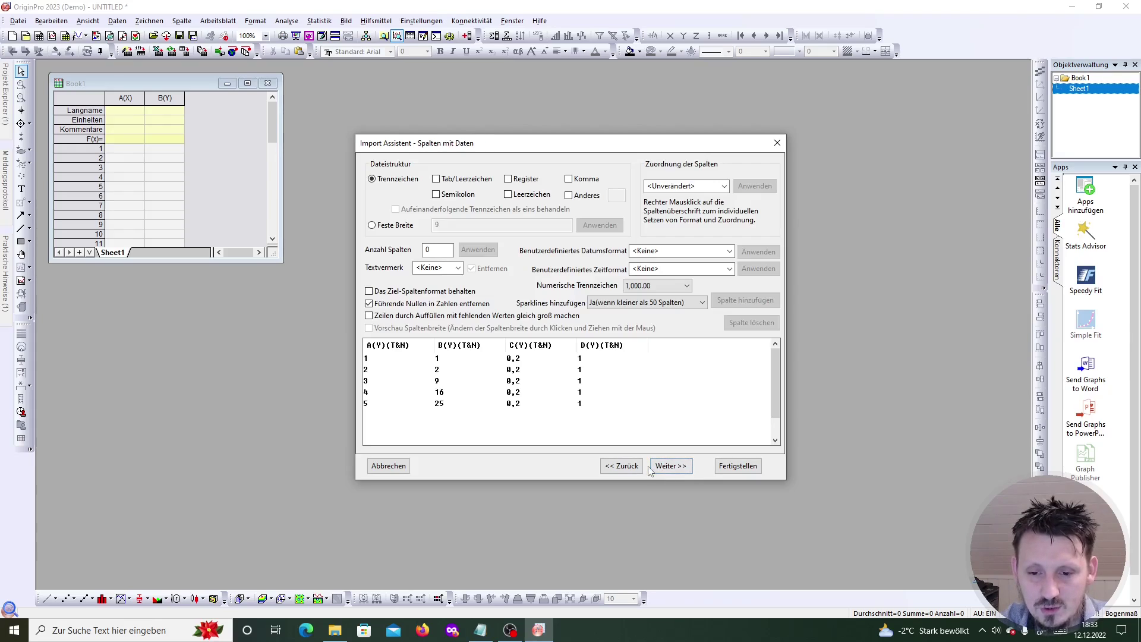
left_click(682, 474)
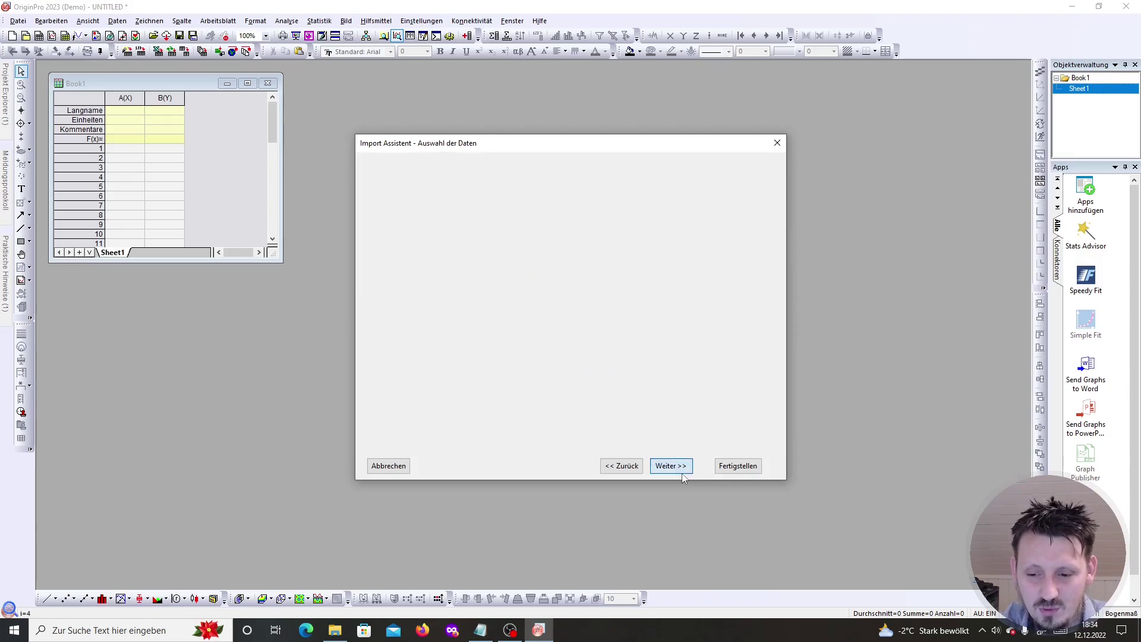
left_click(683, 474)
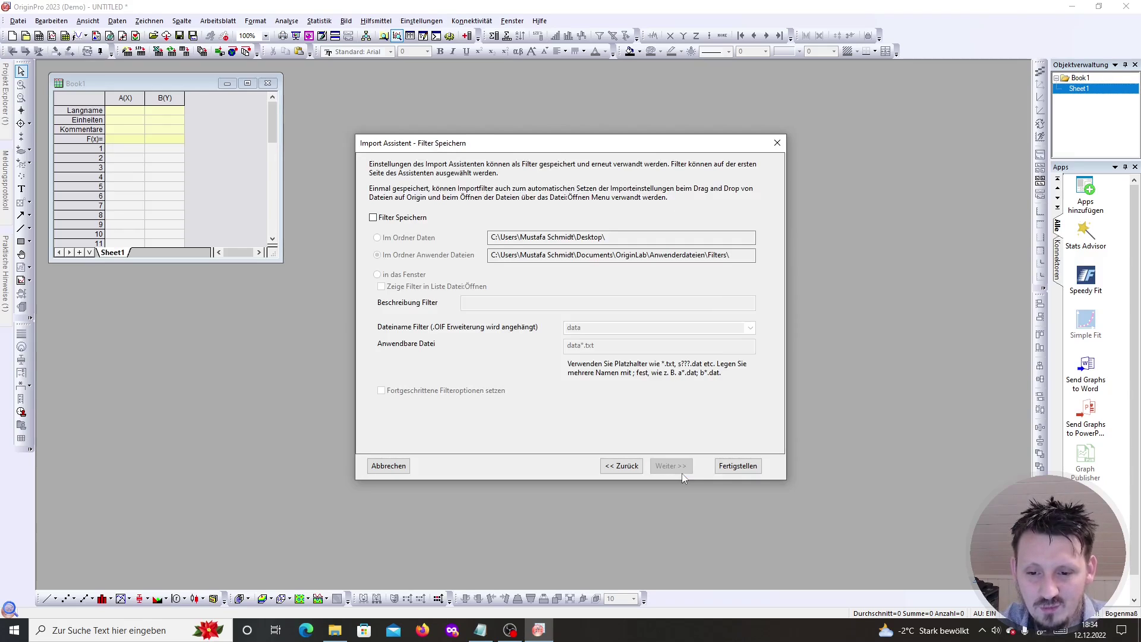
left_click(738, 468)
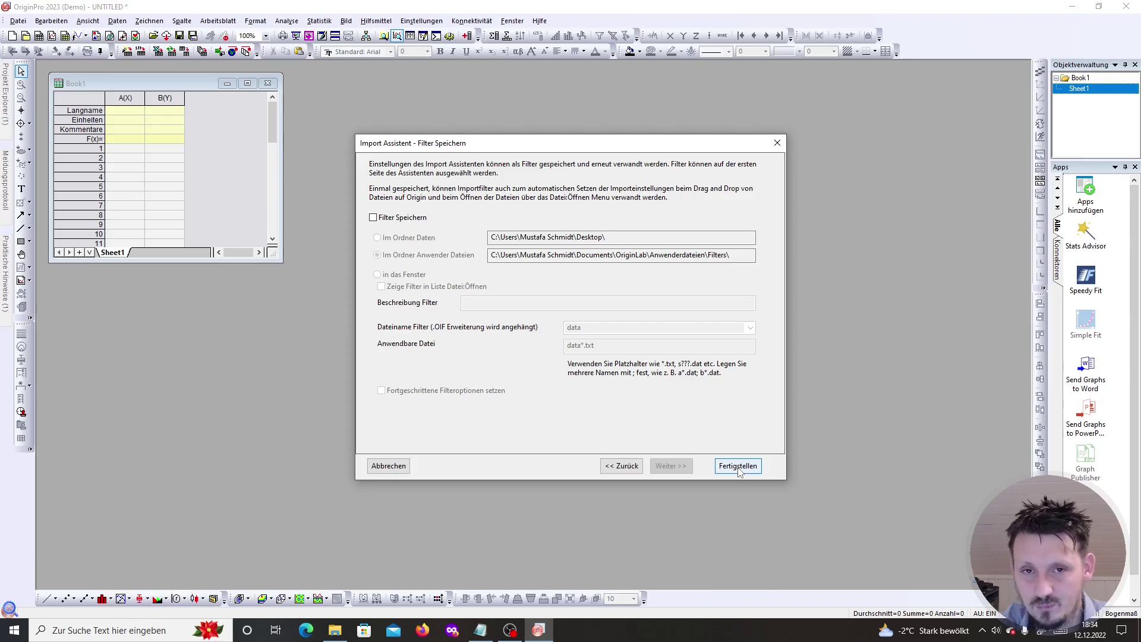
left_click(738, 468)
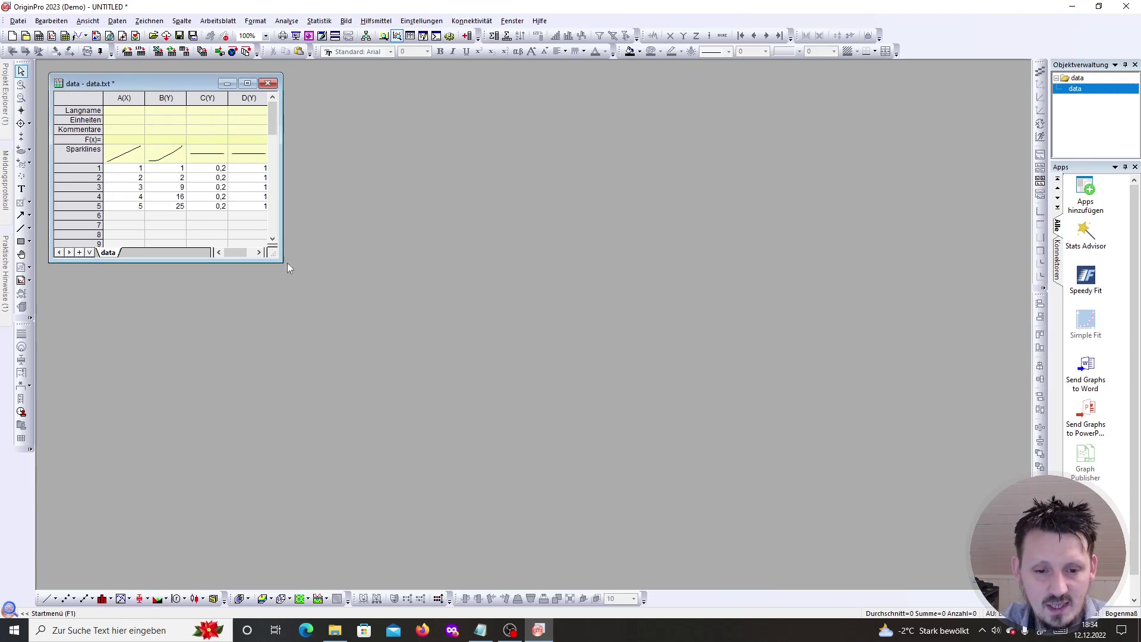
left_click_drag(278, 263, 396, 423)
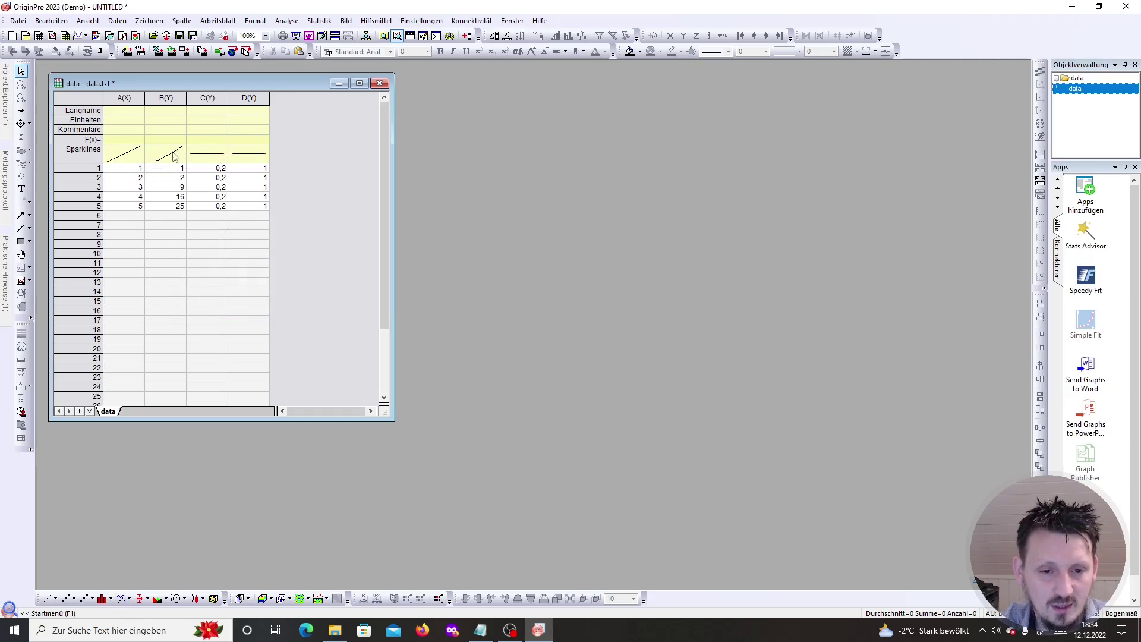
Set the plot designation of column C to X-Fehler in its column properties
mouse_move(174, 157)
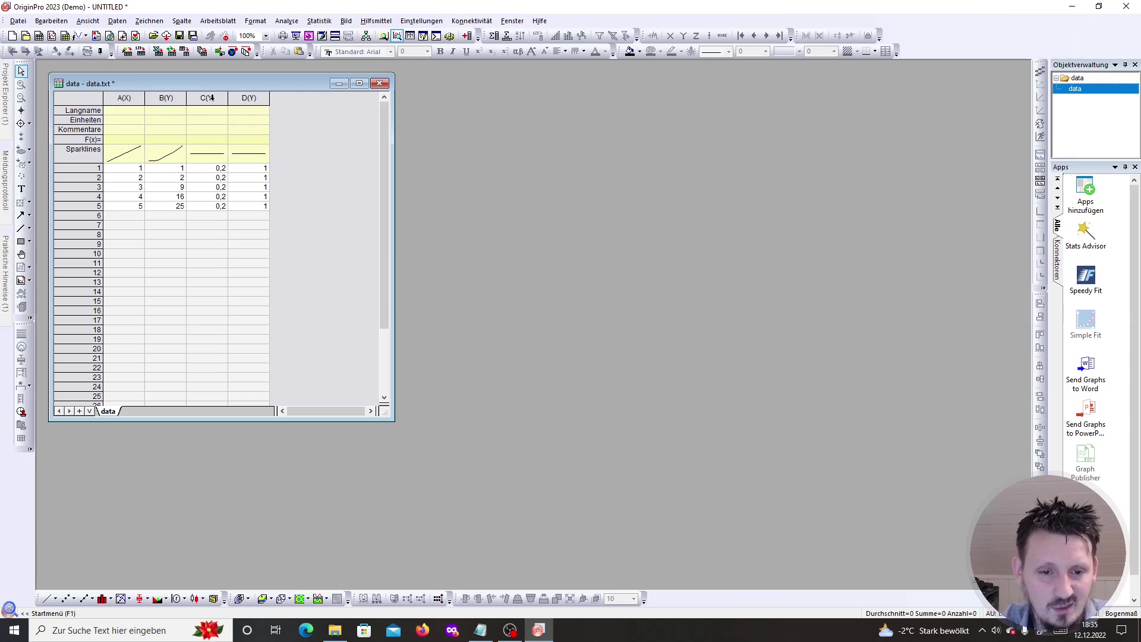
double_click(211, 98)
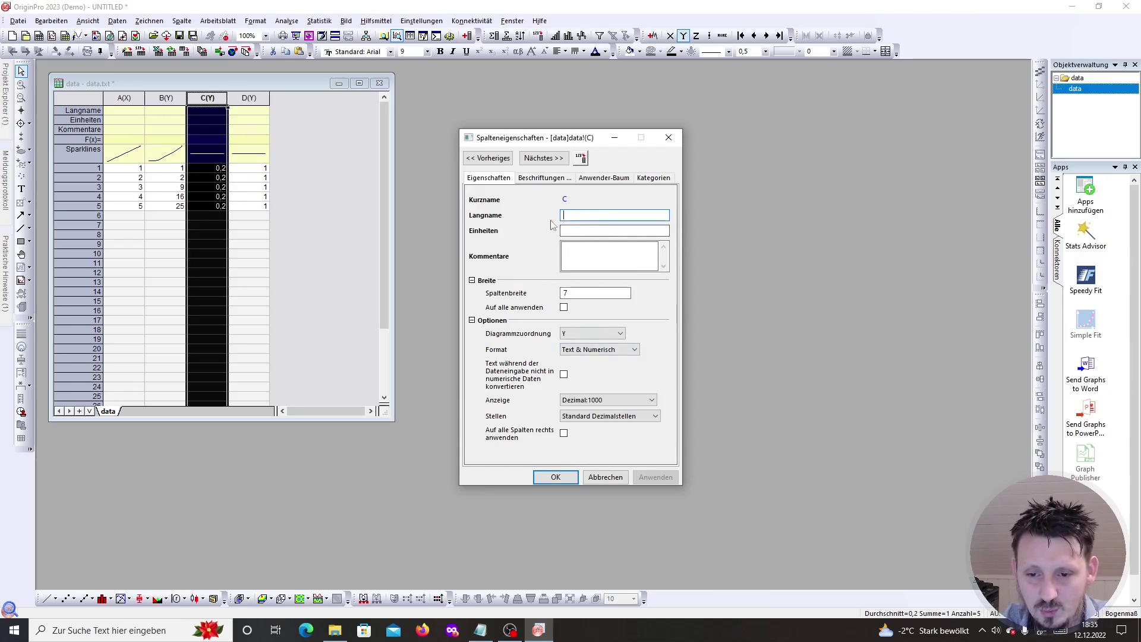
left_click(582, 335)
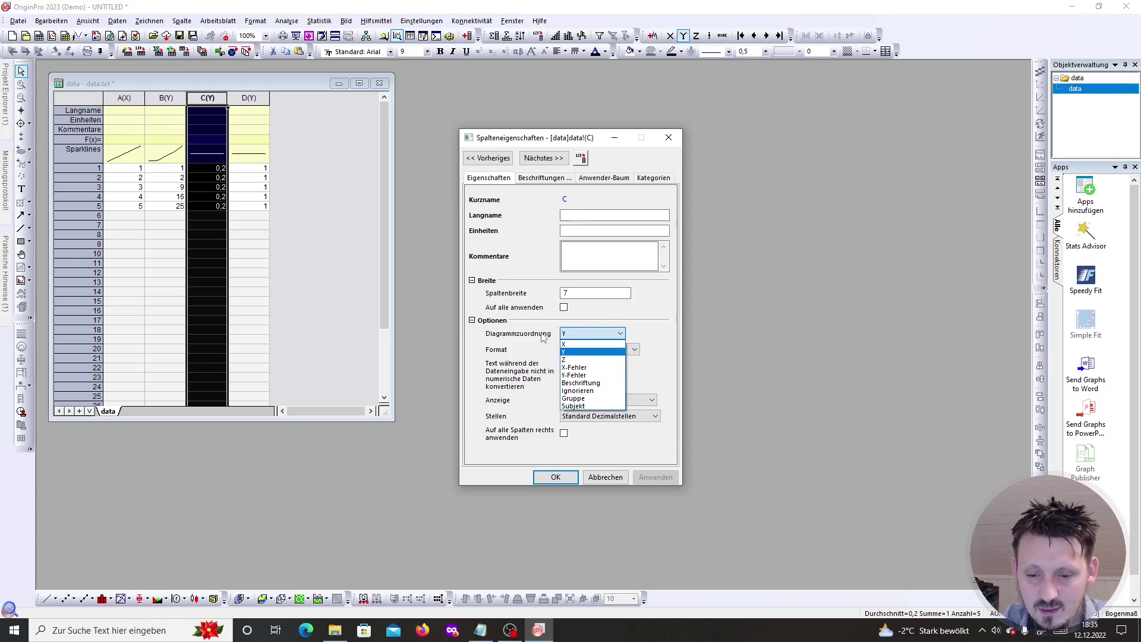
left_click(581, 369)
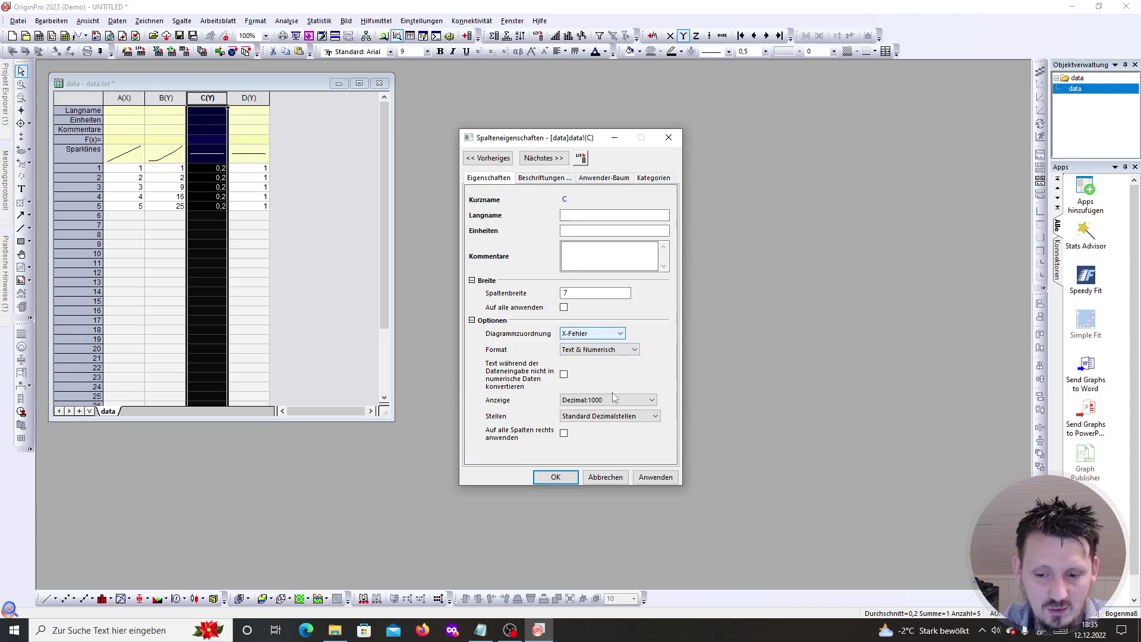
left_click(647, 479)
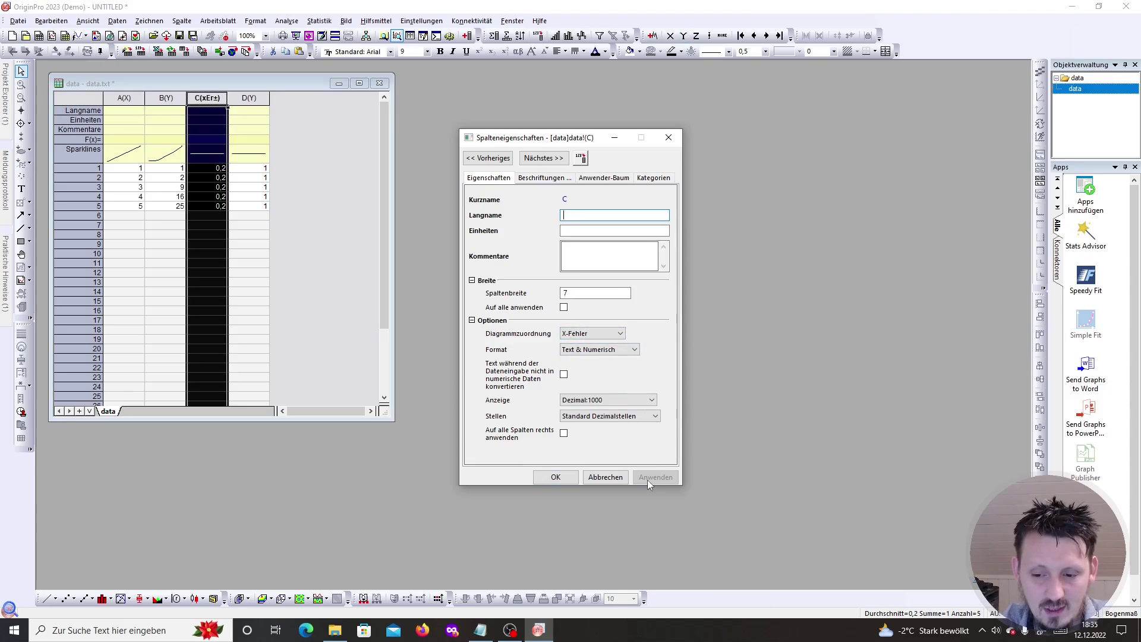
left_click(554, 478)
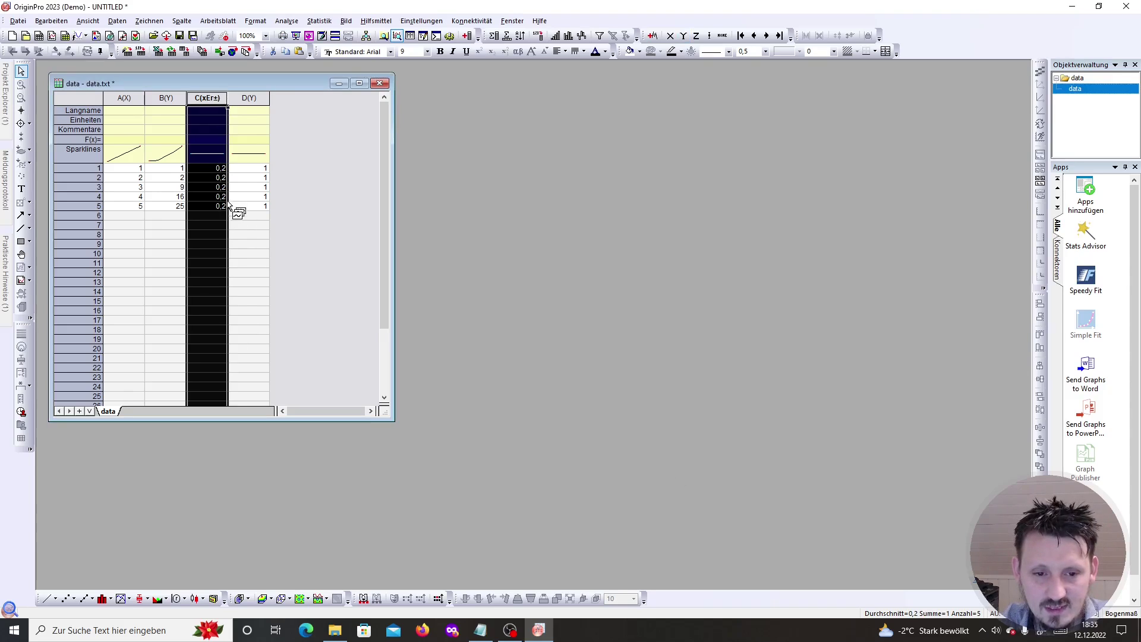
left_click(200, 176)
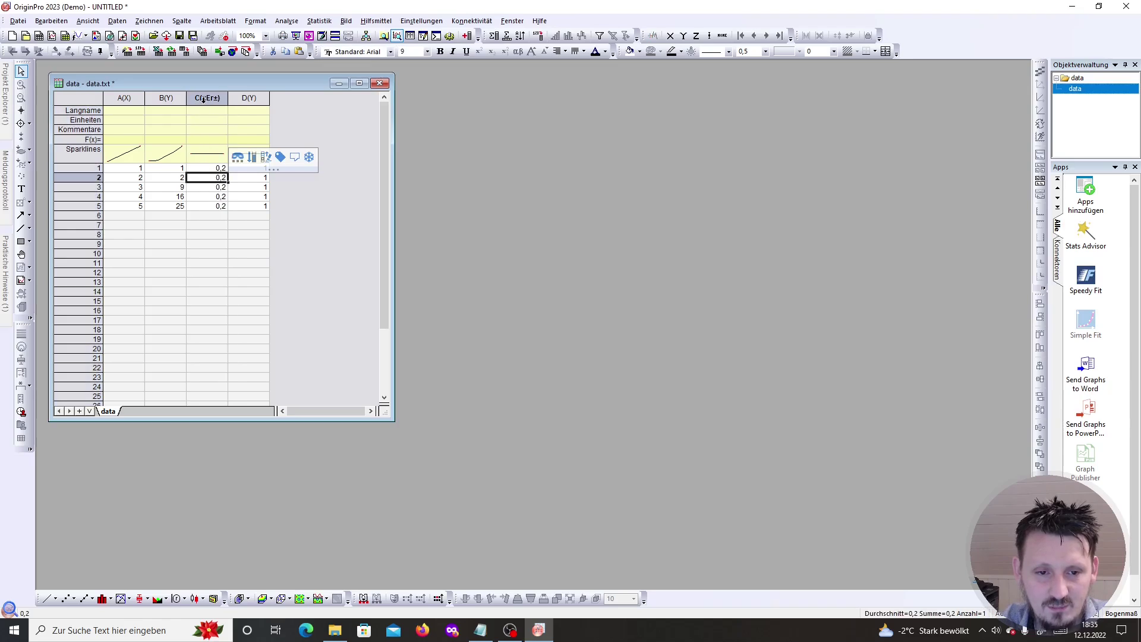
Set the plot designation of column D to Y-Fehler in its column properties
double_click(252, 97)
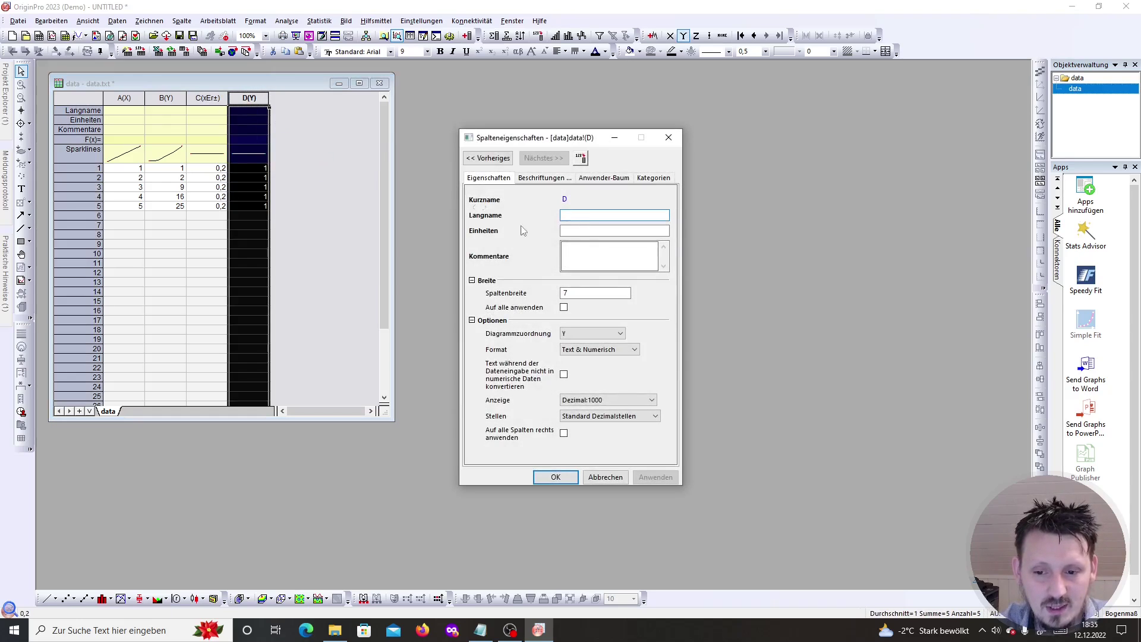
left_click(587, 335)
left_click(595, 356)
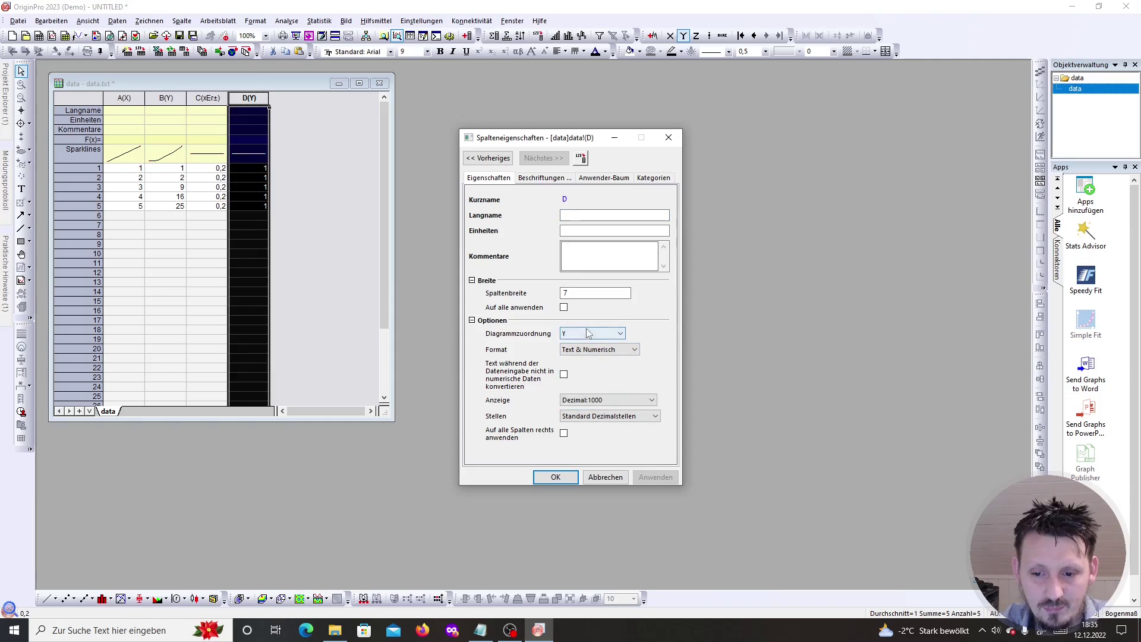
left_click(587, 333)
left_click(586, 374)
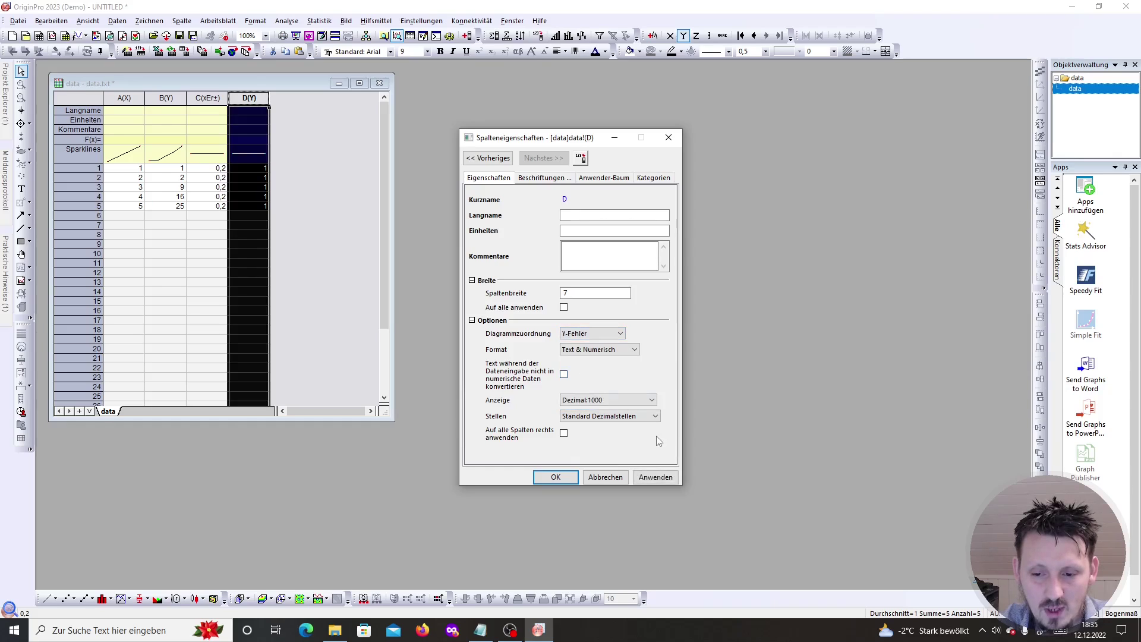
left_click(557, 477)
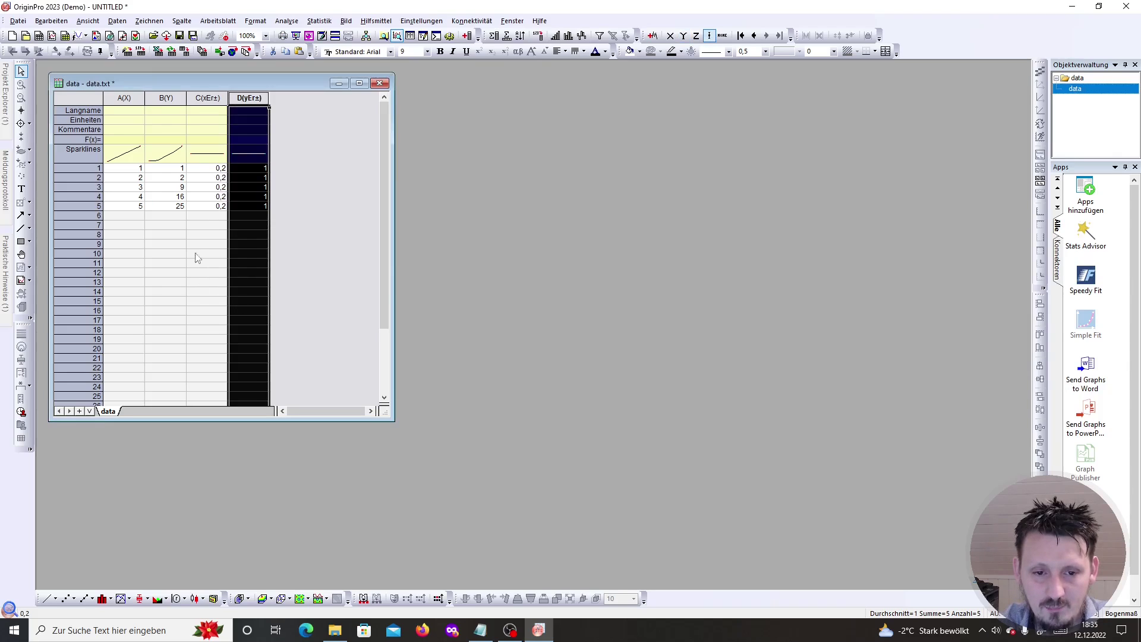
left_click(219, 225)
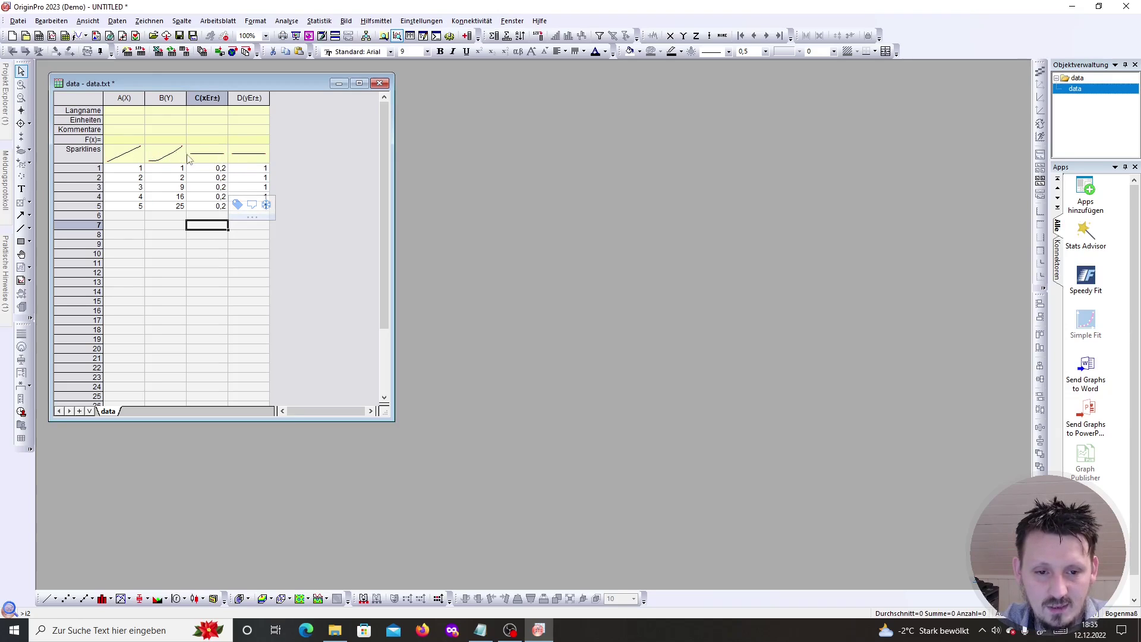
Plot columns A to D as a scatter chart (Punktdiagramm) and maximize the resulting graph window
left_click(181, 178)
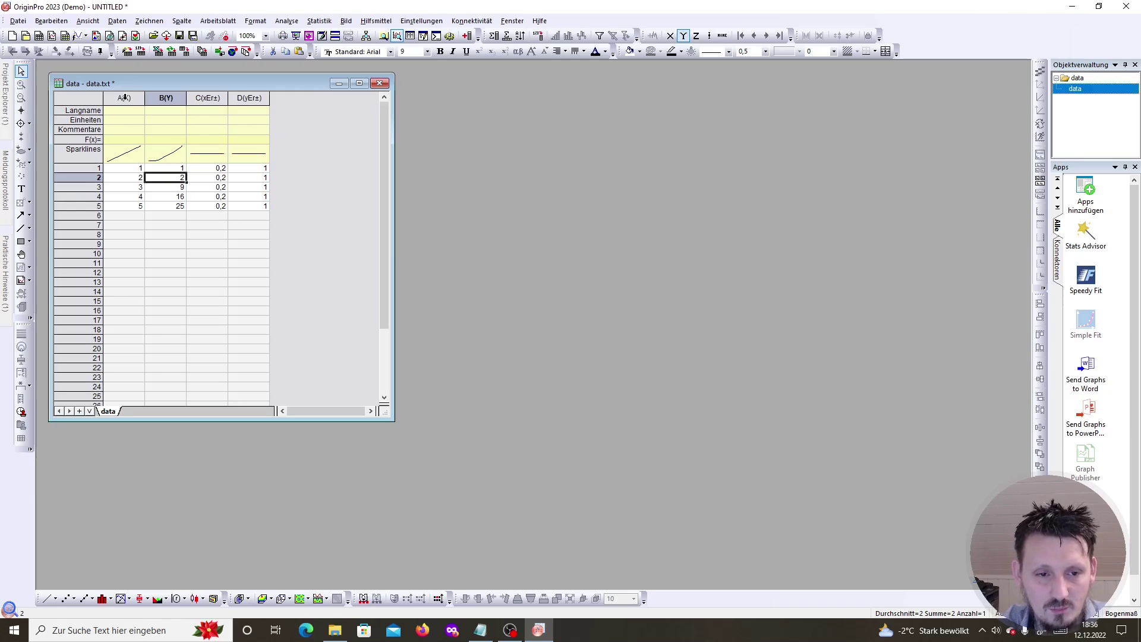
left_click_drag(124, 97, 237, 100)
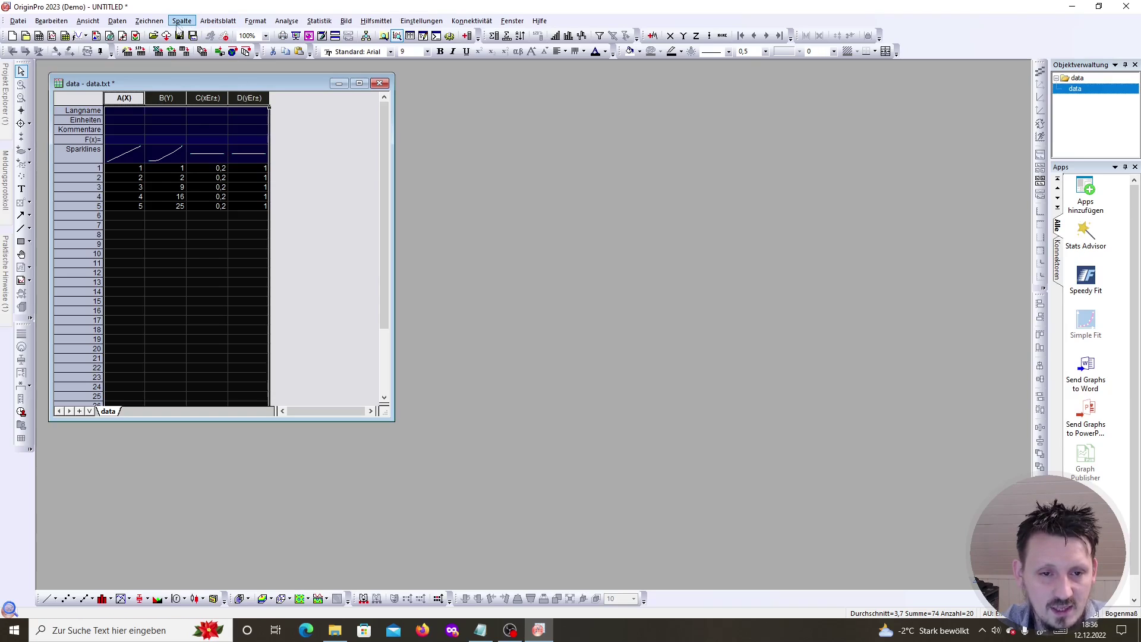
left_click(147, 22)
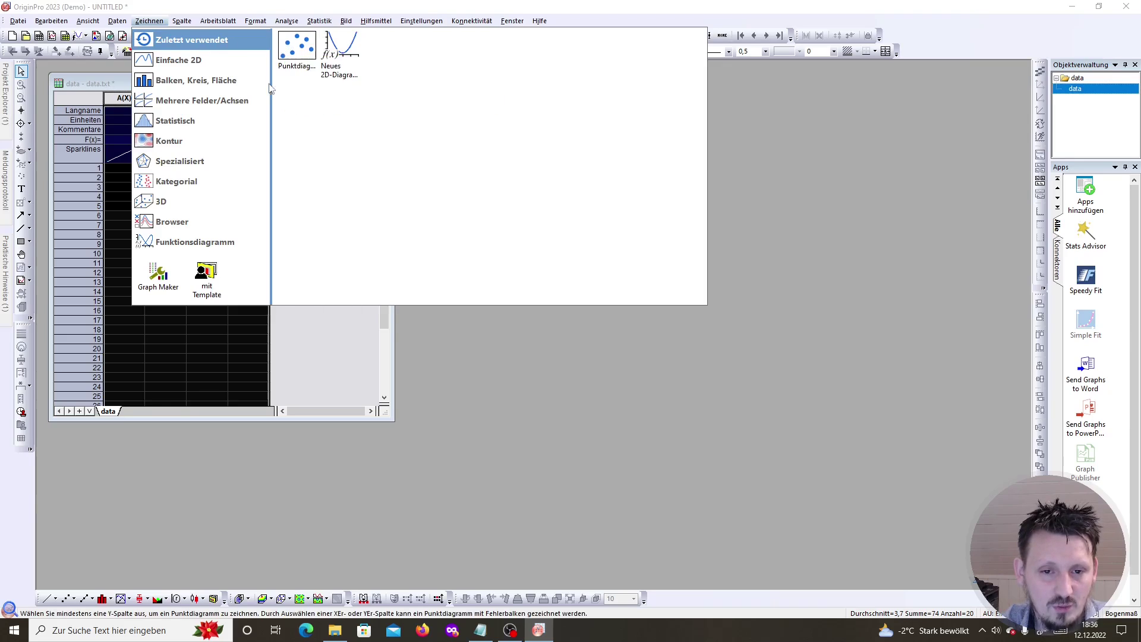
left_click(300, 52)
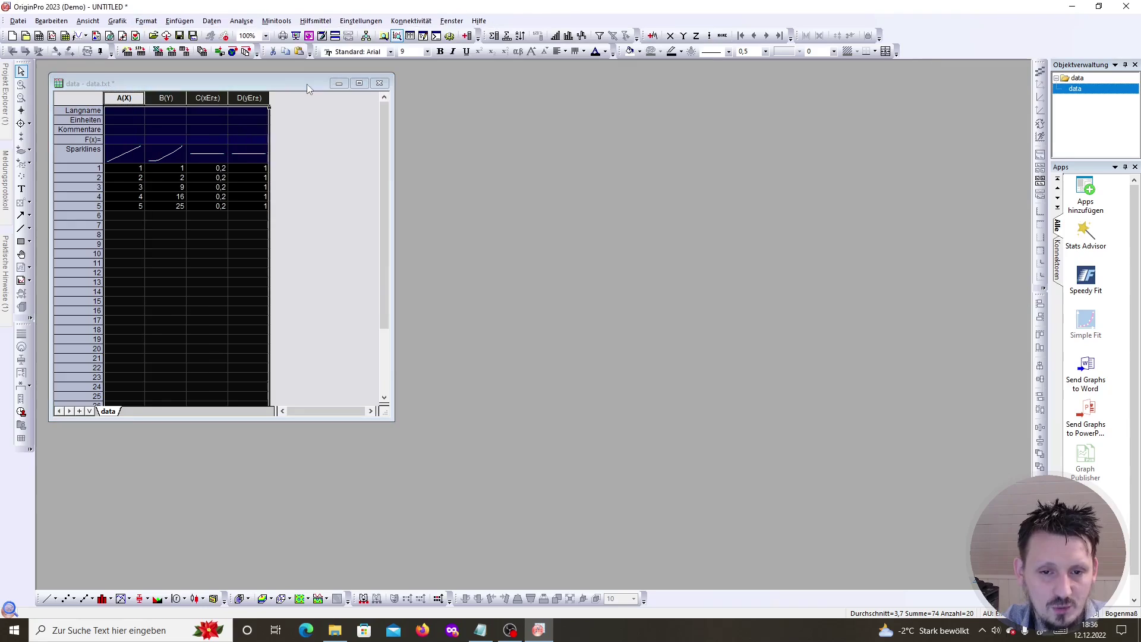
left_click_drag(327, 176, 559, 127)
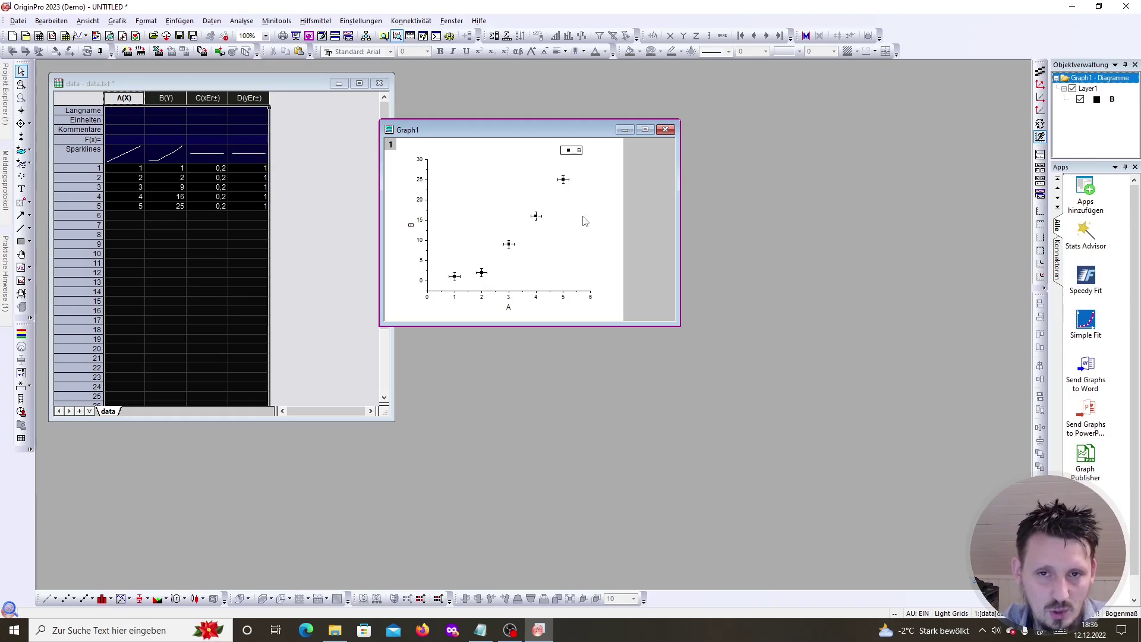
left_click(646, 130)
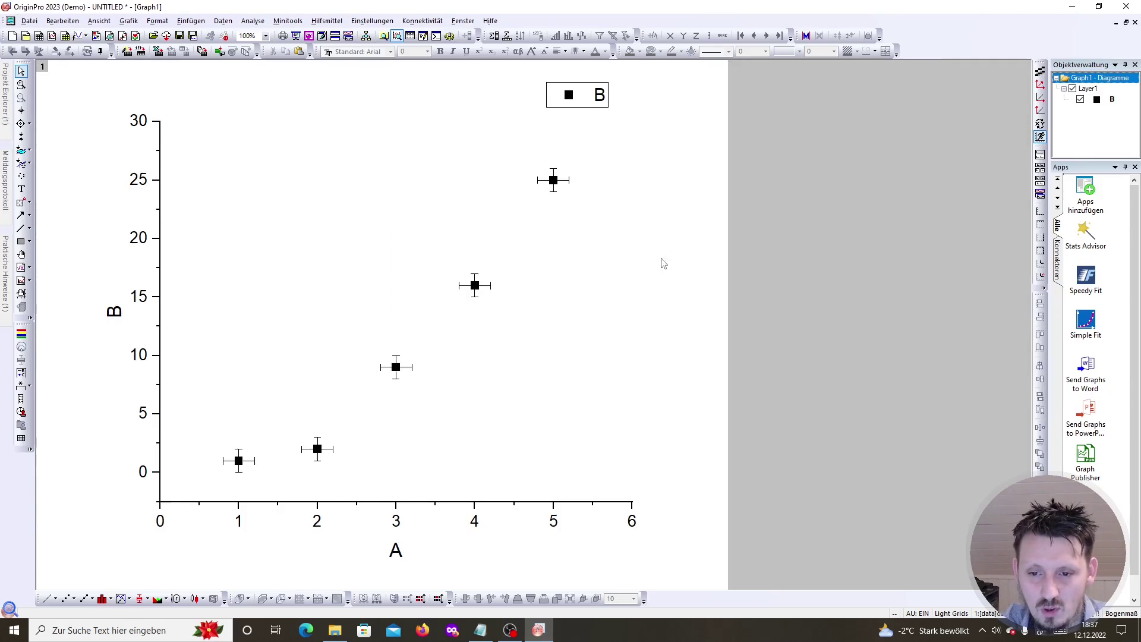
Open the plot details of Graph1 and view its page properties and the properties of Layer1
right_click(672, 236)
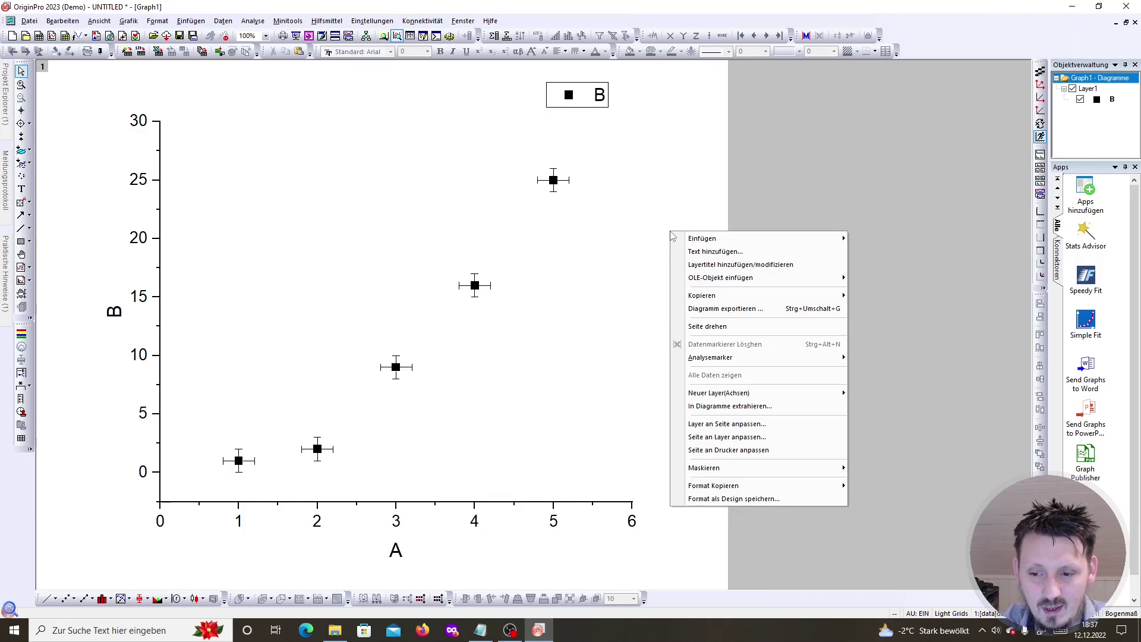
left_click(670, 227)
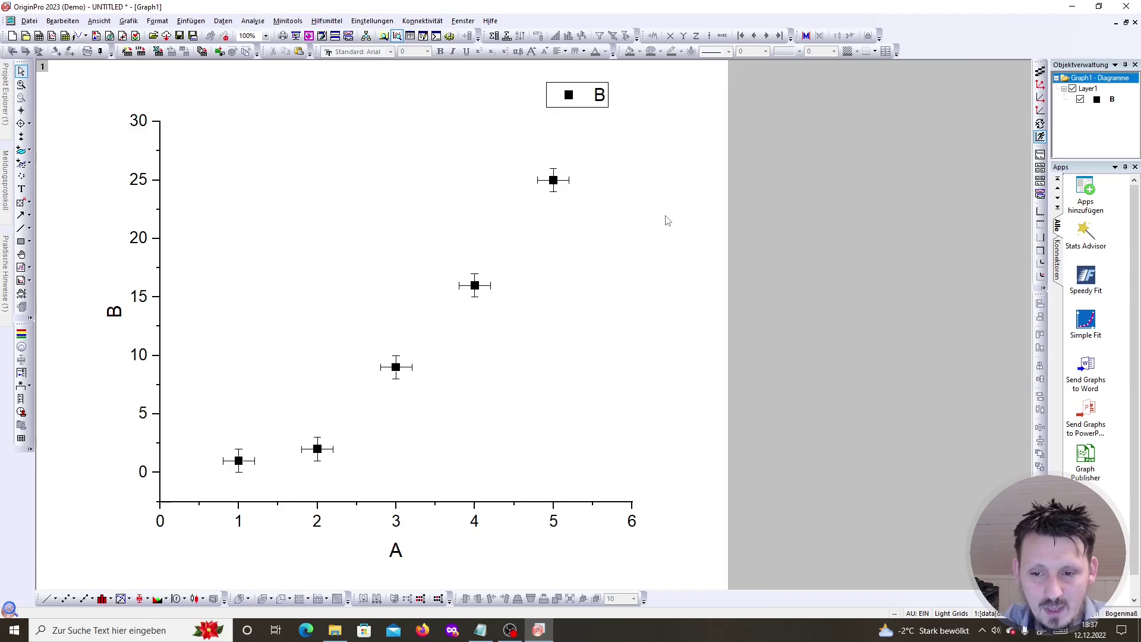
double_click(695, 214)
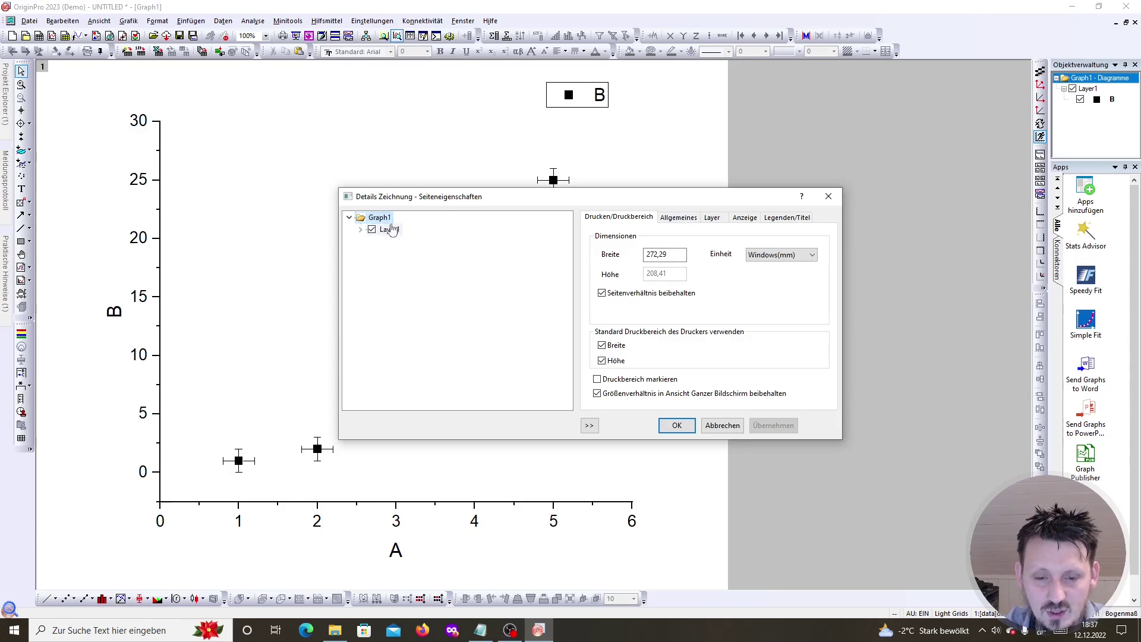
left_click_drag(440, 200, 520, 196)
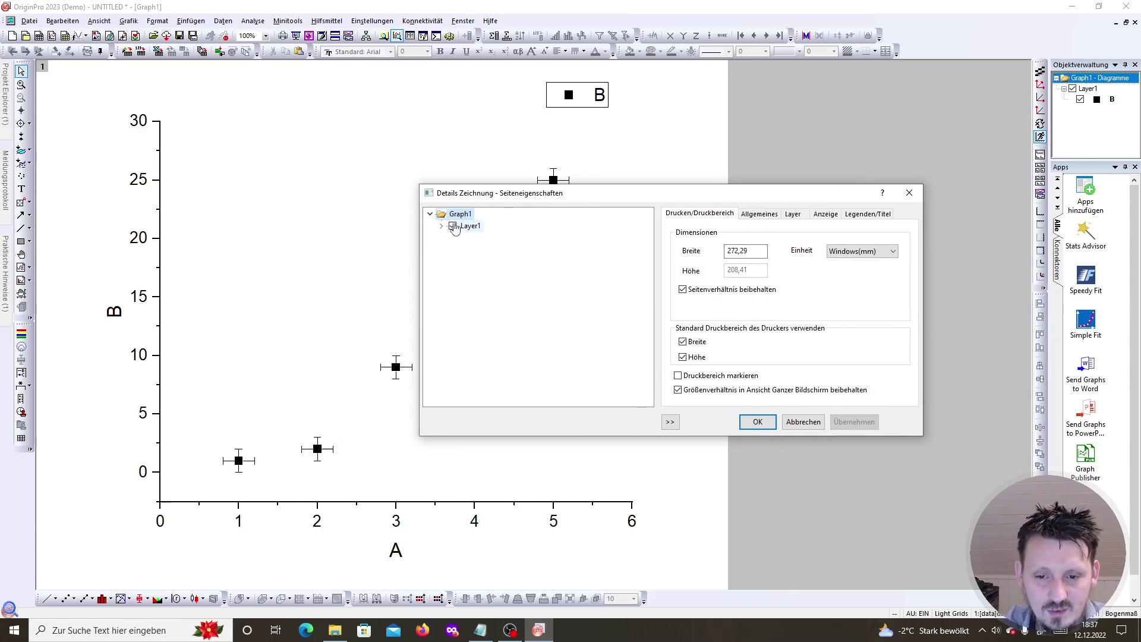
left_click(469, 226)
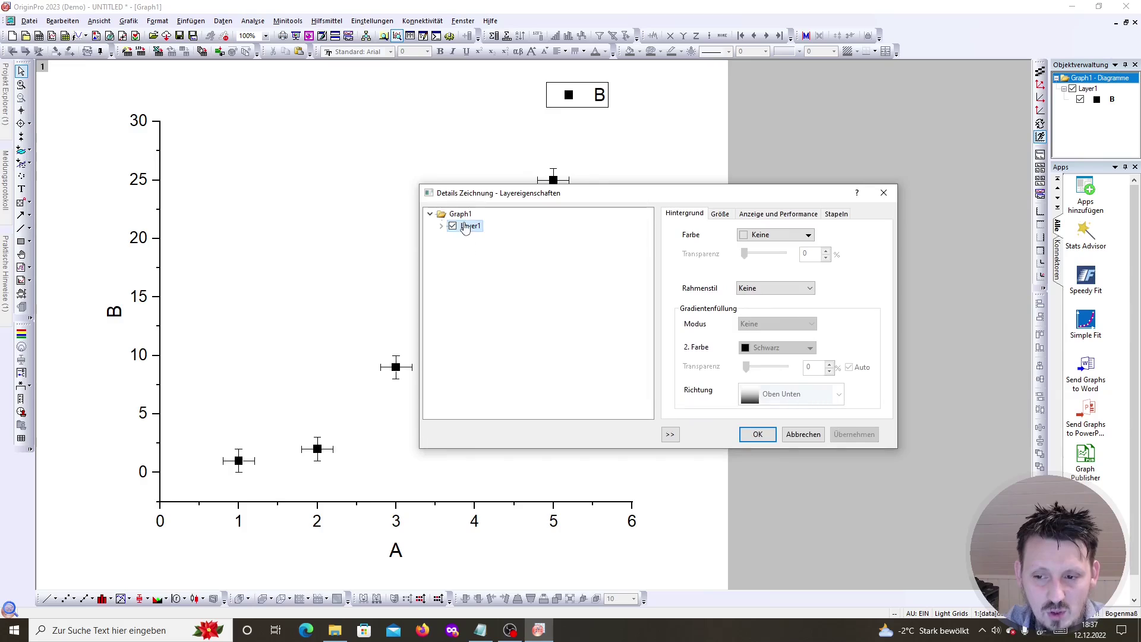
left_click(461, 214)
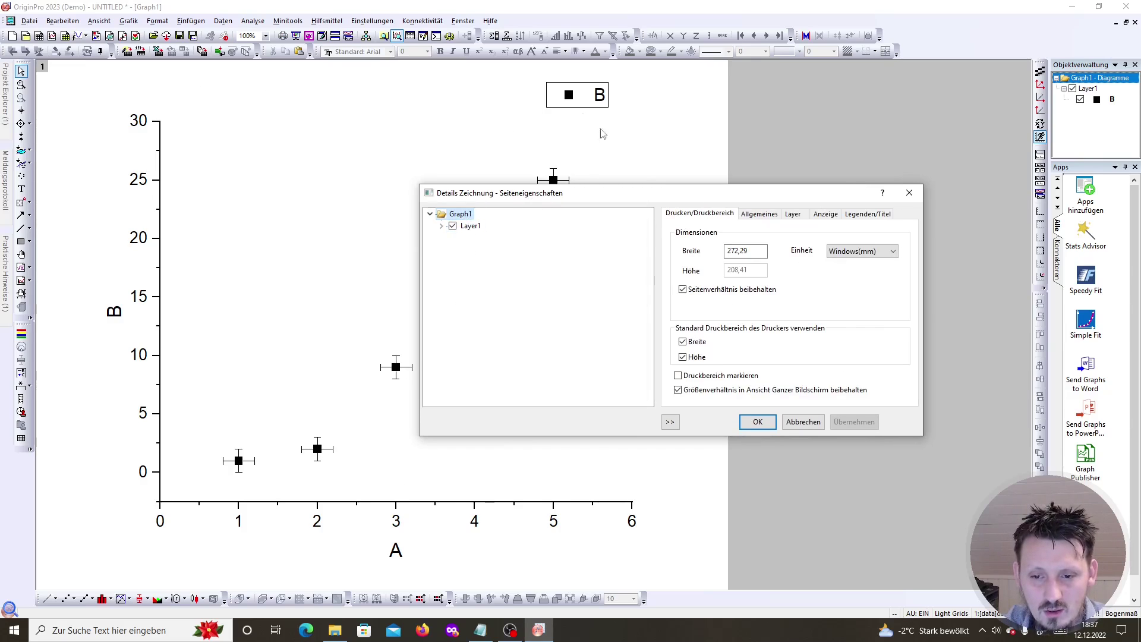
Try a blue (Blau) background colour on Layer1, then reset the background to Keine
left_click(469, 227)
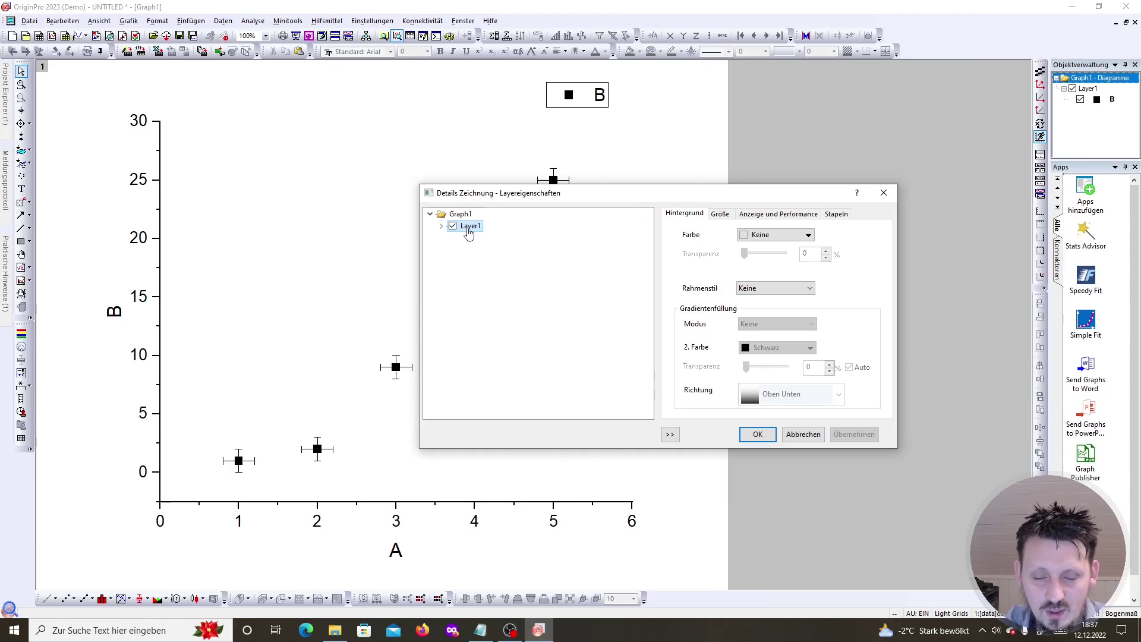
left_click(775, 235)
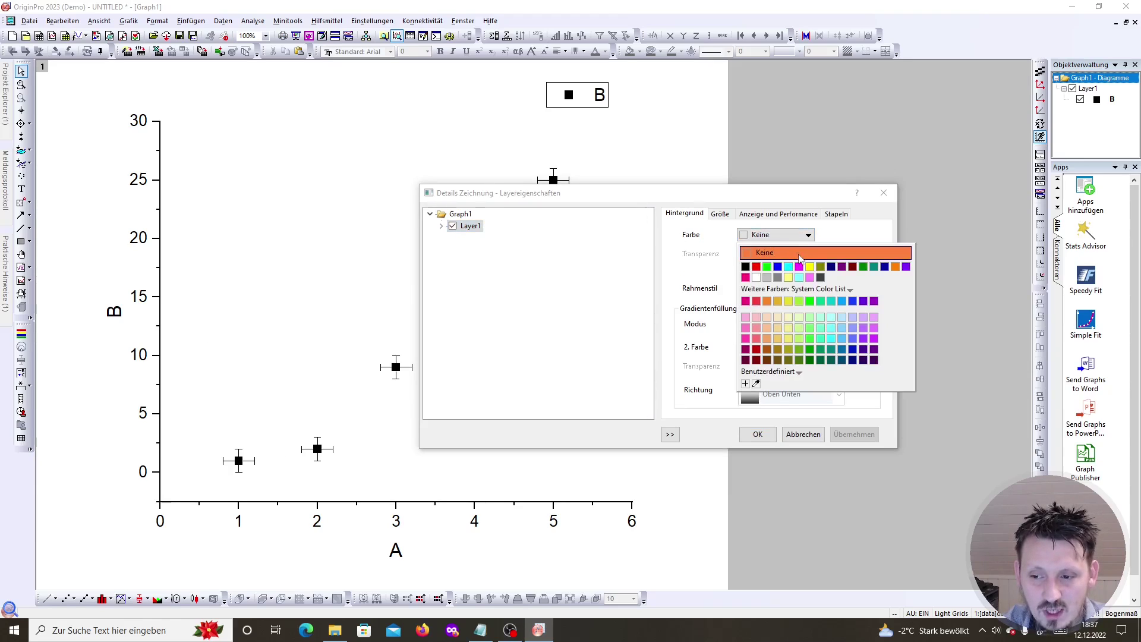
left_click(778, 267)
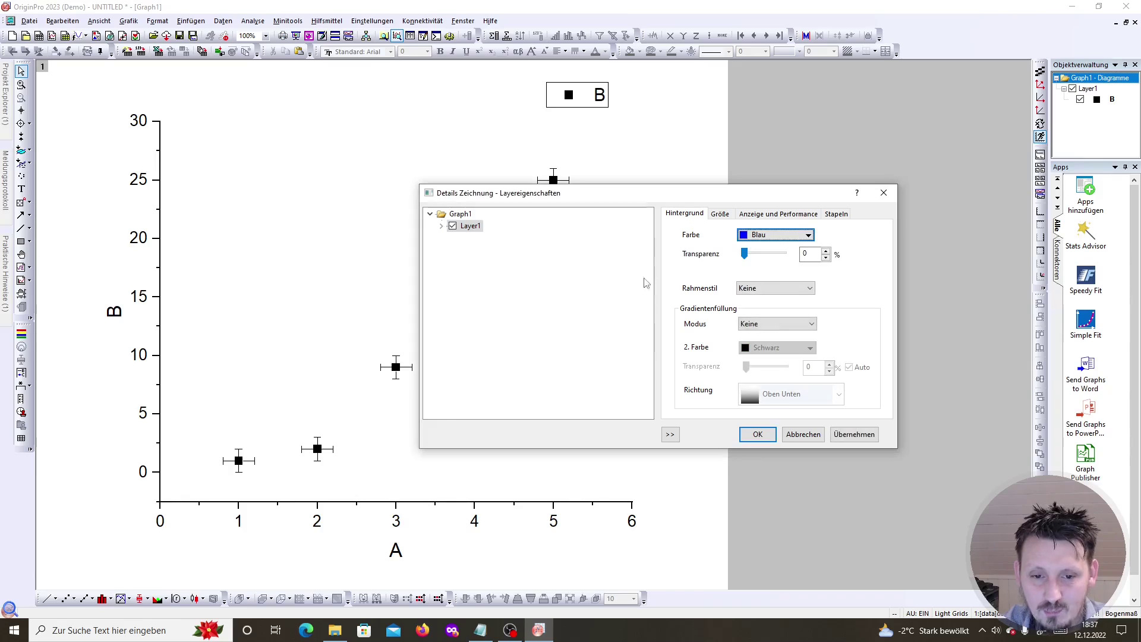
left_click(863, 436)
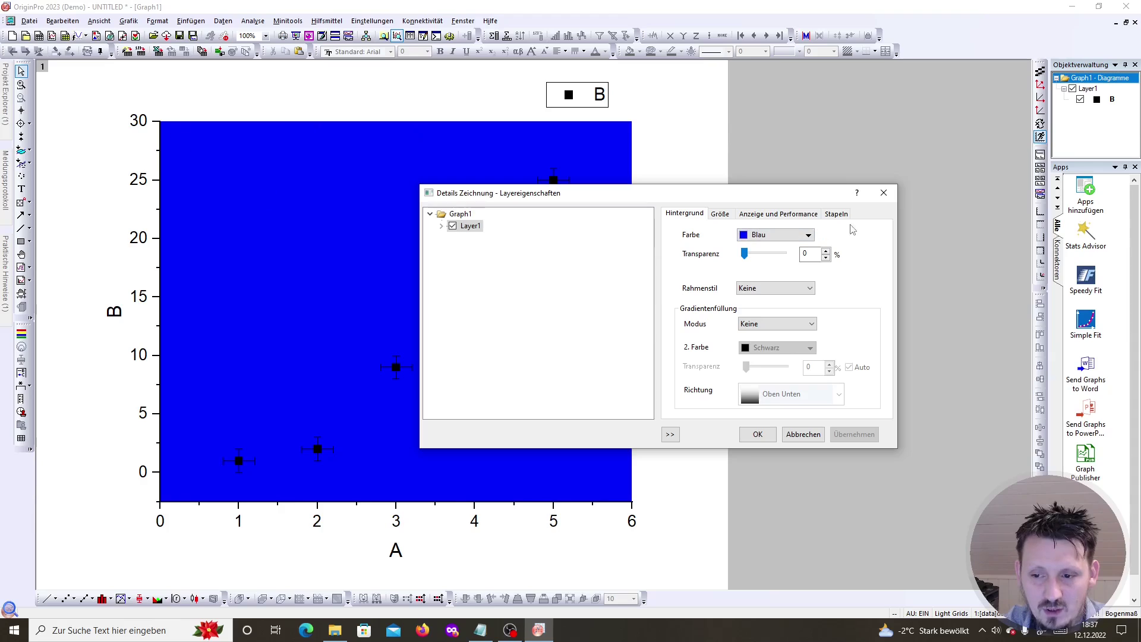
left_click(763, 236)
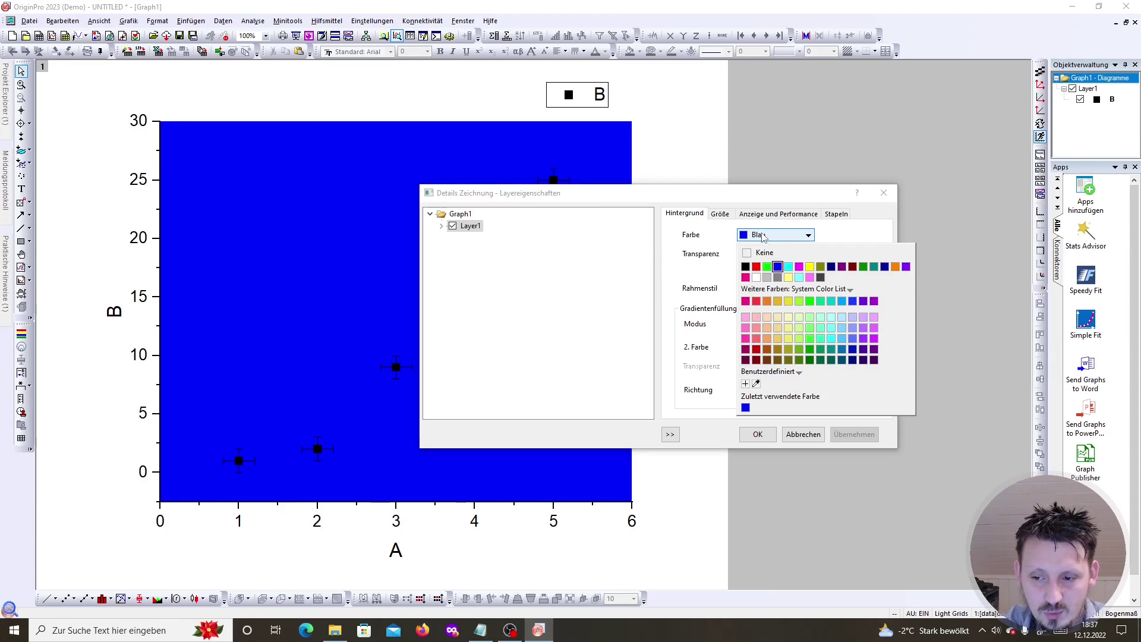
left_click(773, 254)
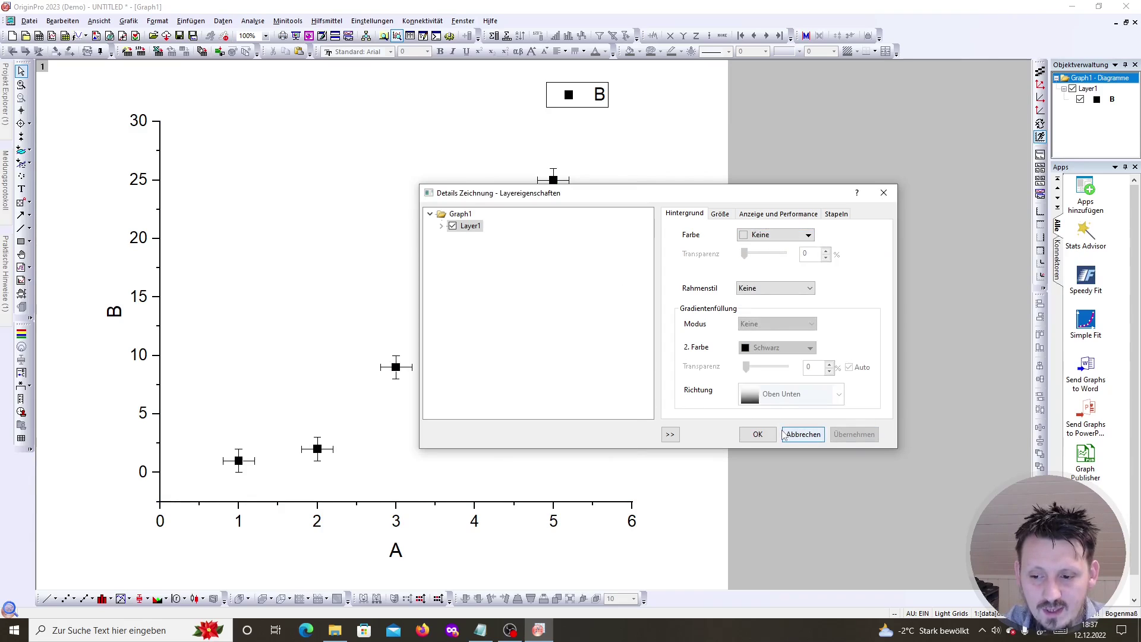
Set the page background colour of Graph1 to Hellgelb in the page's display properties and apply it
left_click(460, 214)
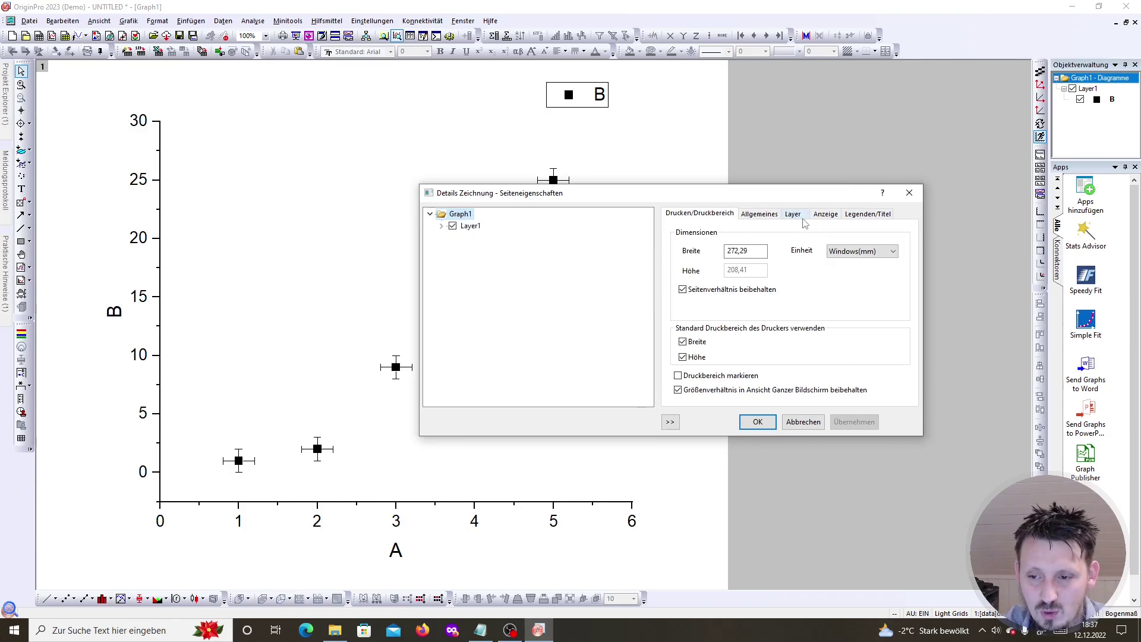
left_click(774, 215)
left_click(825, 214)
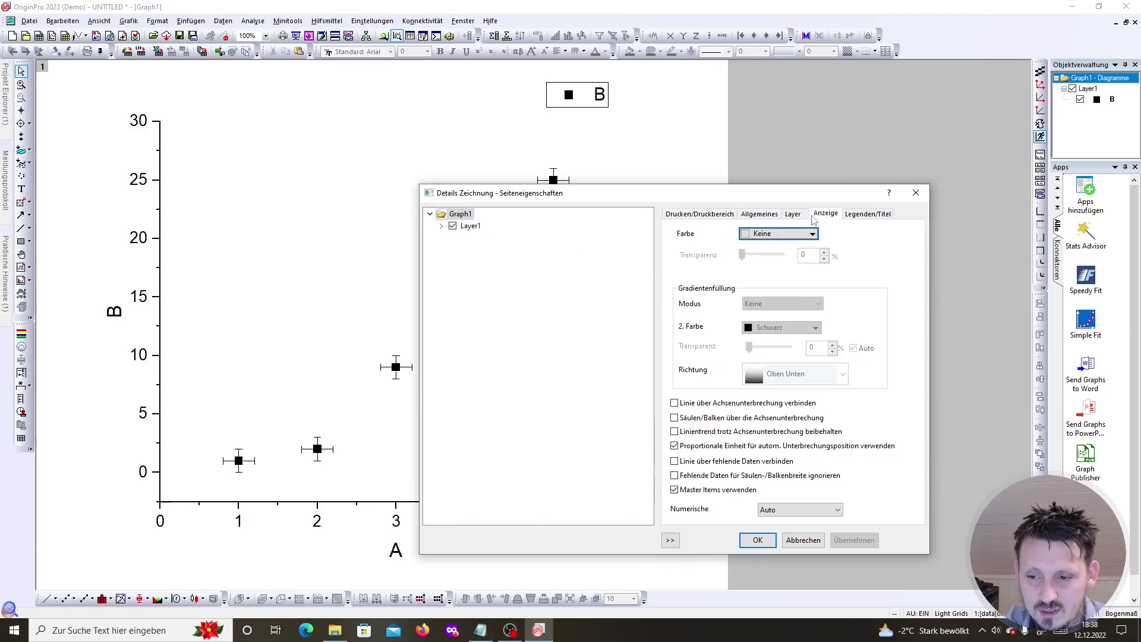
left_click(768, 235)
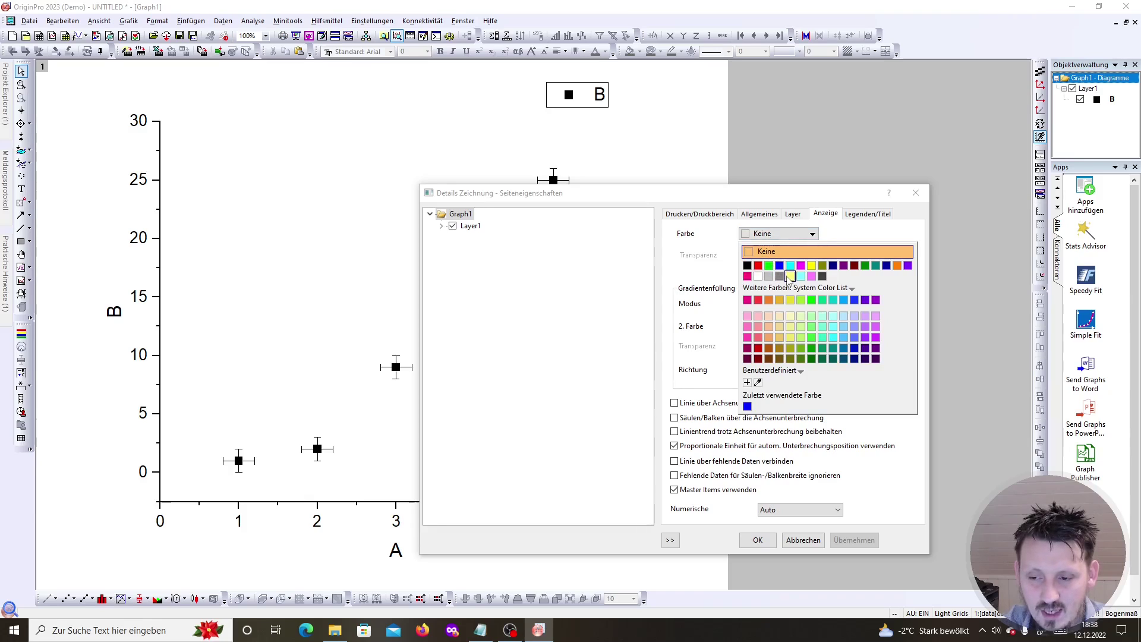
left_click(790, 277)
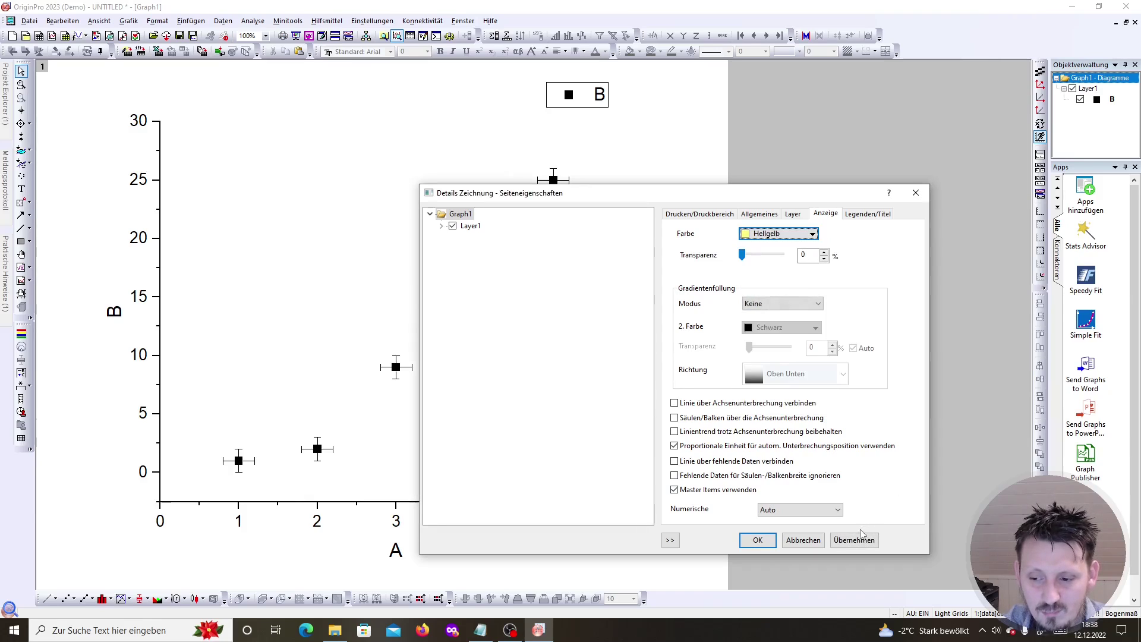
left_click(858, 542)
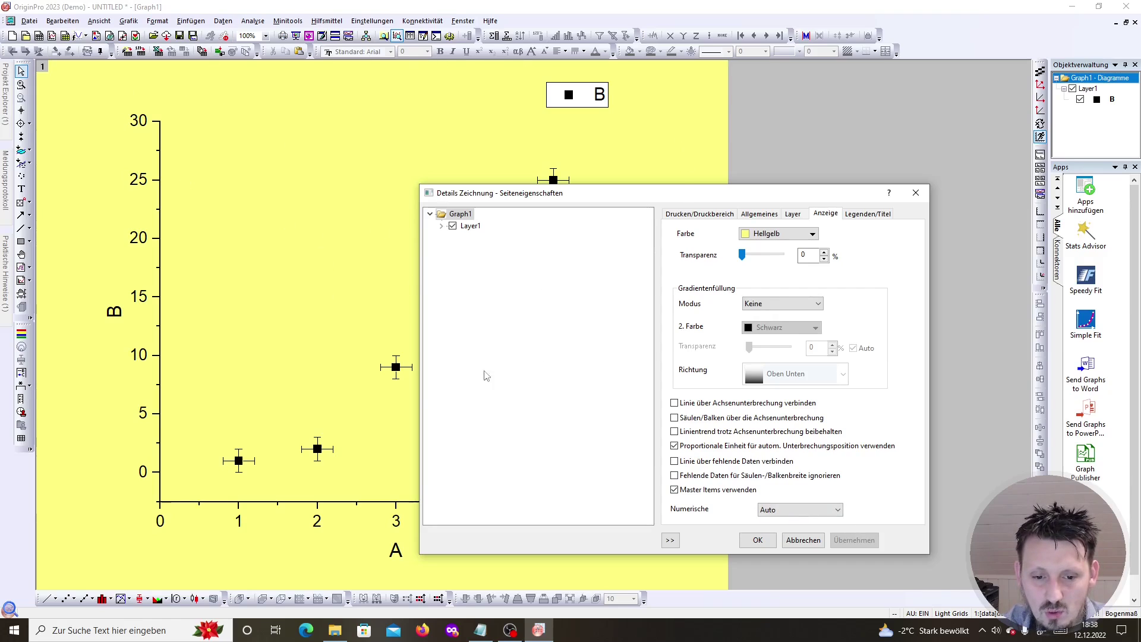
Set the background colour of Layer1 to Weiß with 0 % transparency and apply it
left_click(471, 226)
left_click(799, 237)
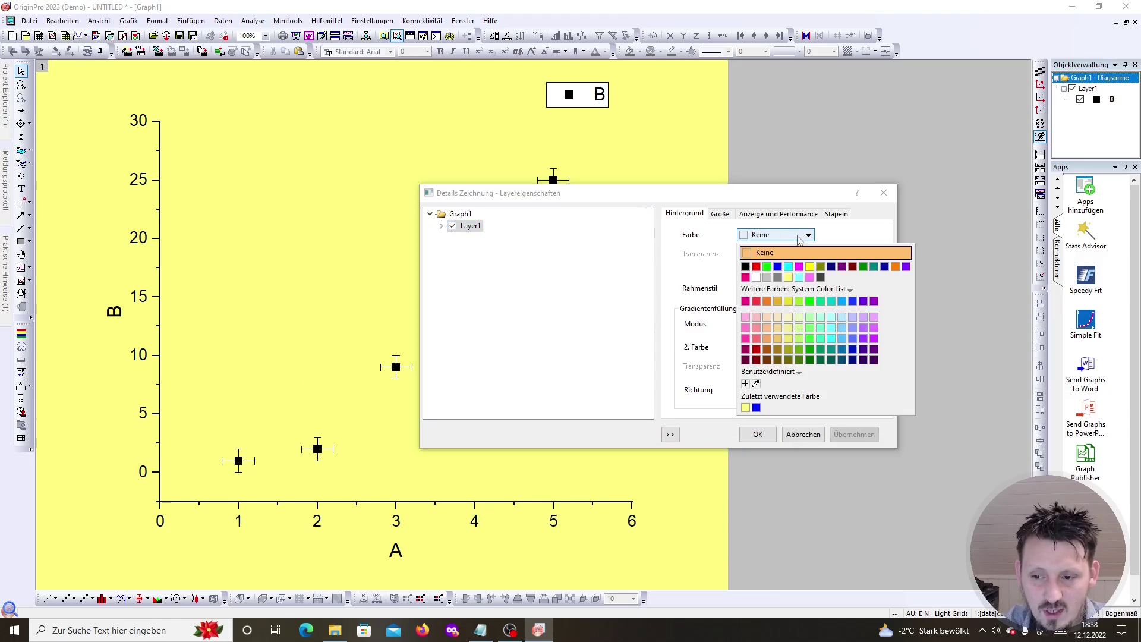
left_click(756, 277)
left_click(854, 435)
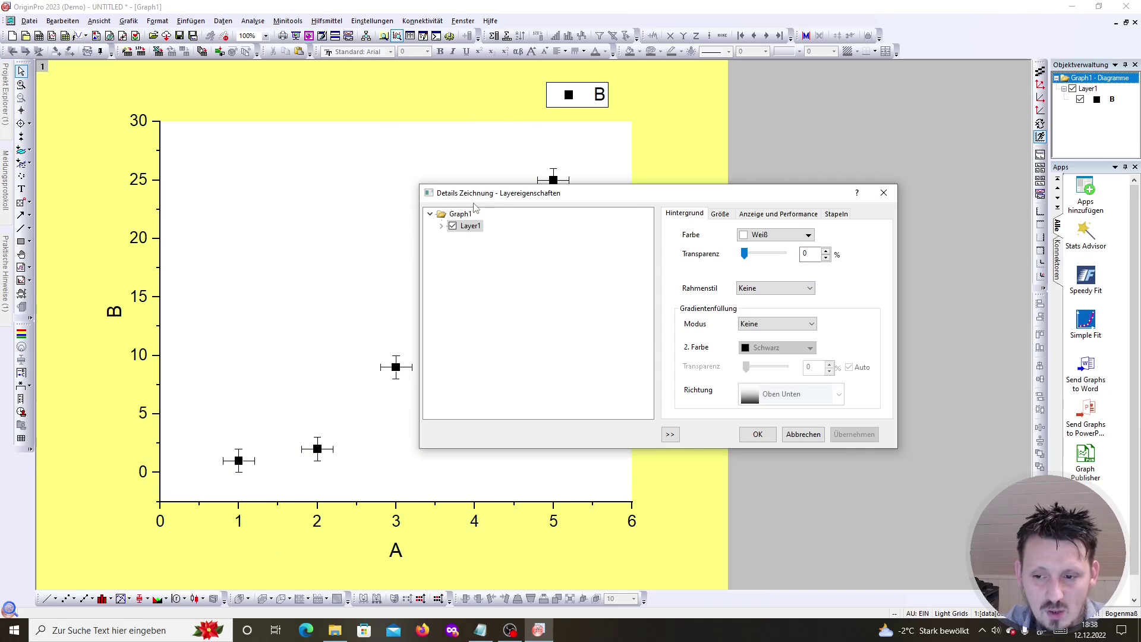
mouse_move(745, 254)
left_mouse_down()
mouse_move(765, 256)
mouse_move(743, 255)
left_mouse_up()
left_click(865, 434)
left_click(865, 434)
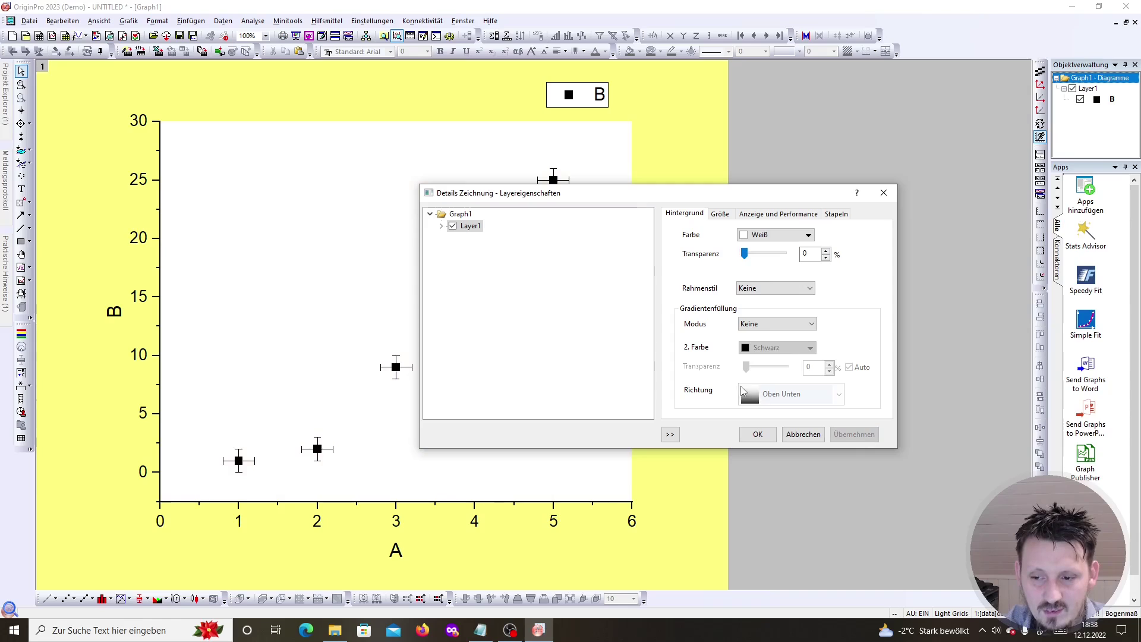
Set the frame style (Rahmenstil) of Layer1 to Schattiert and apply it
left_click(774, 289)
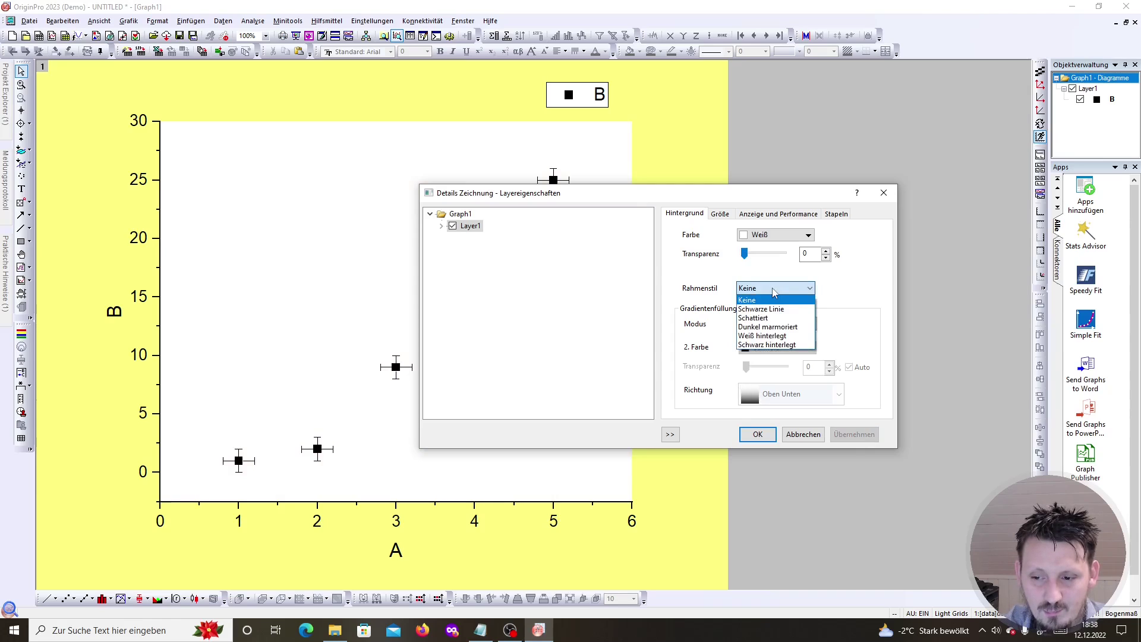
left_click(774, 290)
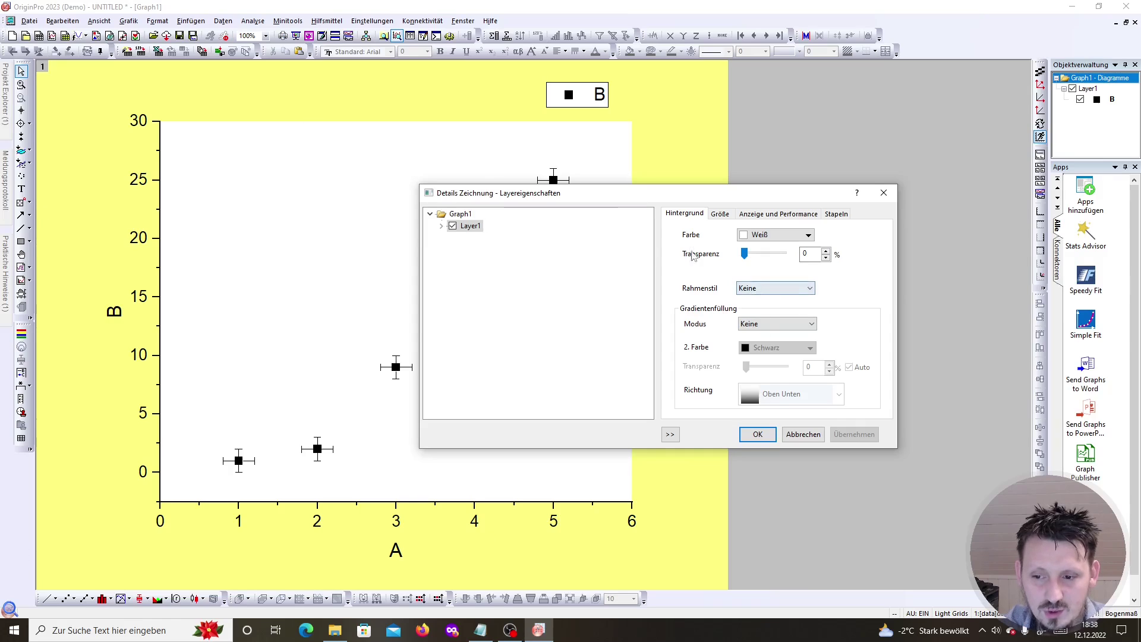
left_click(781, 290)
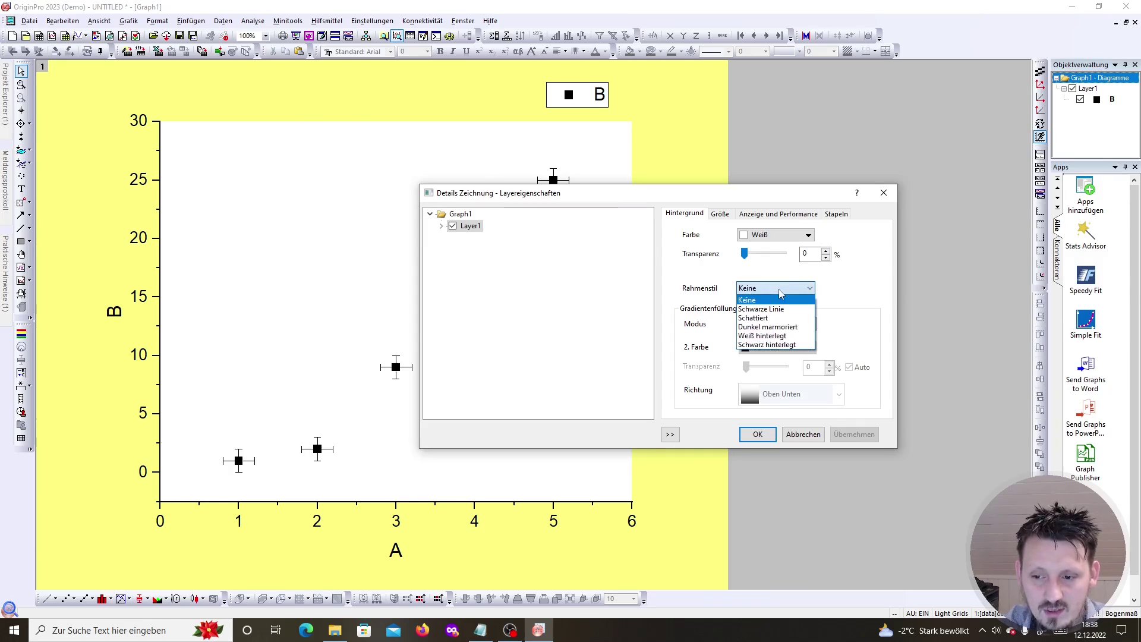
left_click(793, 319)
left_click(864, 435)
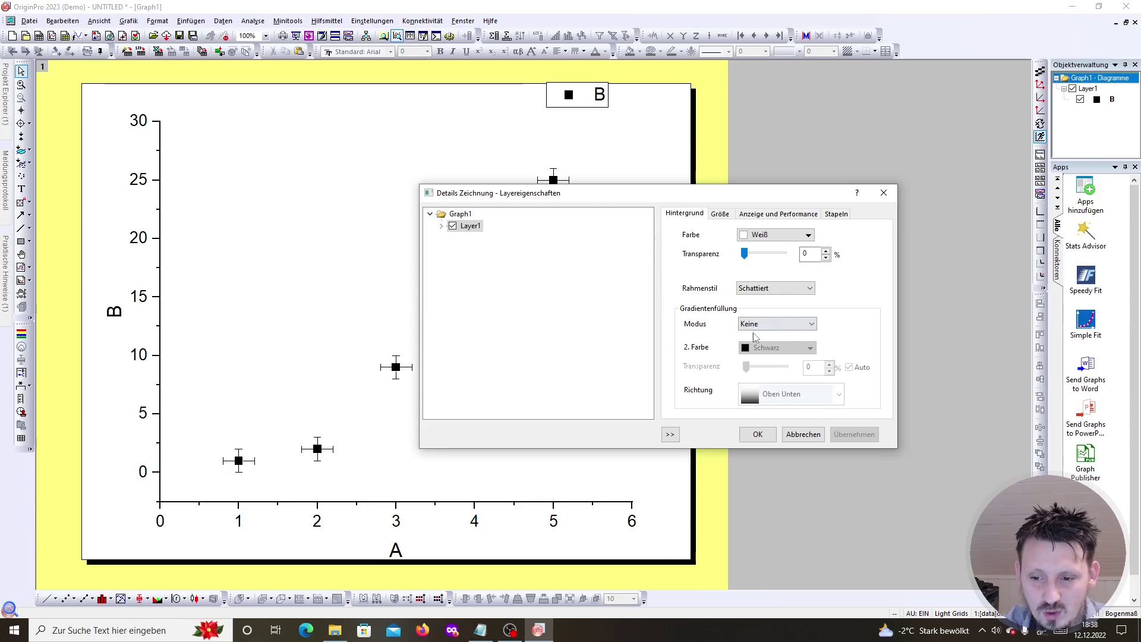
Review the layer size and the general and print settings of Graph1, then apply the plot details and close the dialog
left_click(718, 215)
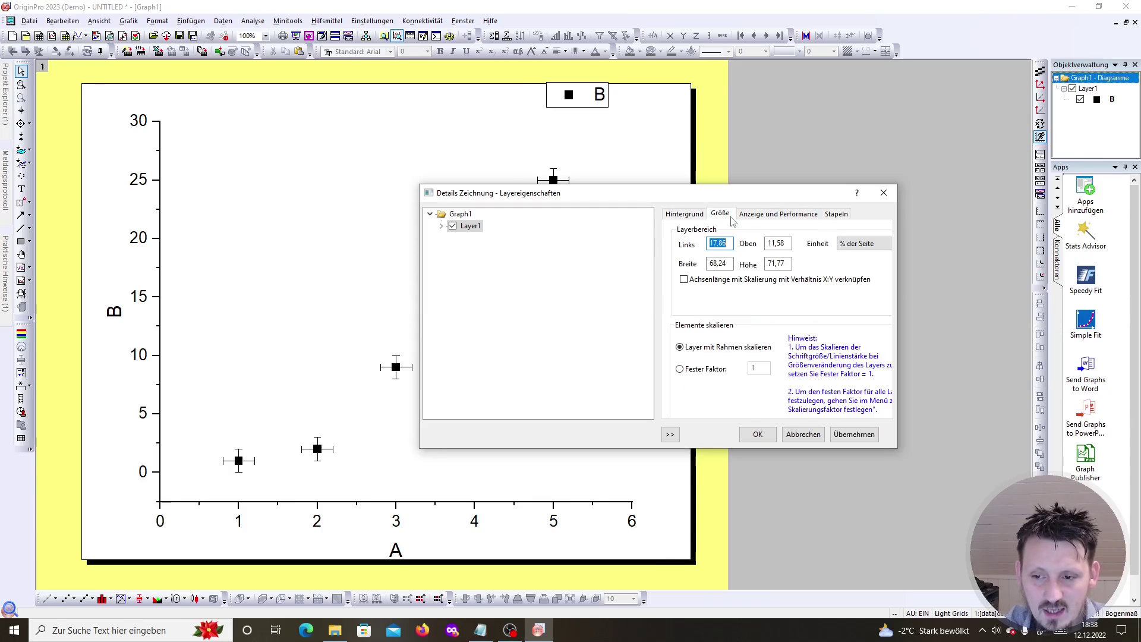
left_click(480, 216)
left_click(747, 217)
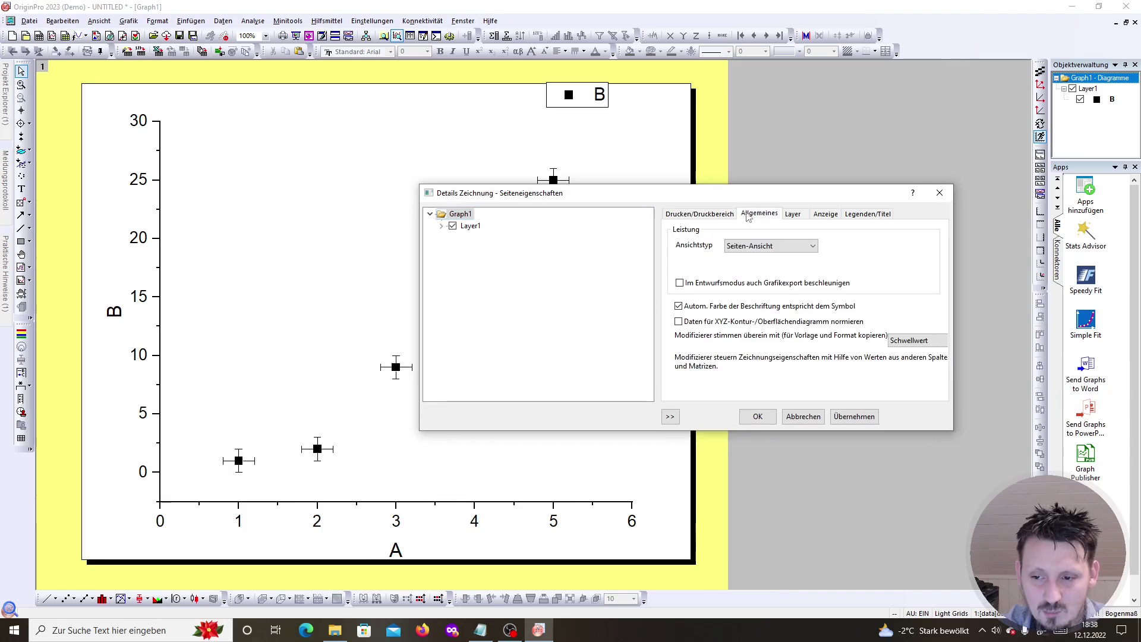
left_click(717, 217)
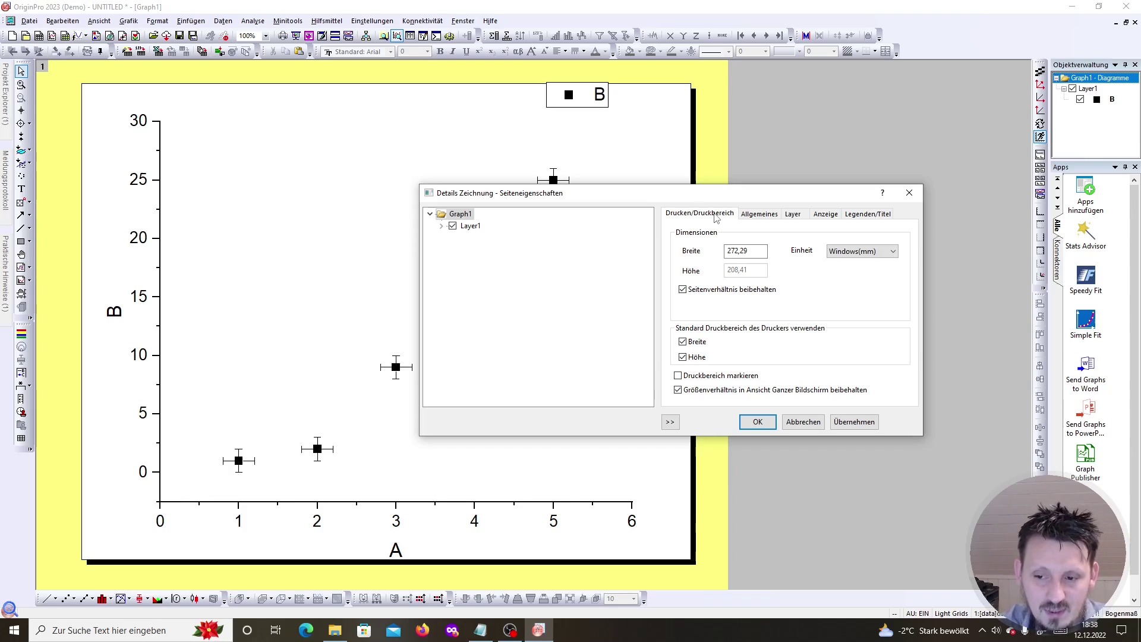
left_click(854, 422)
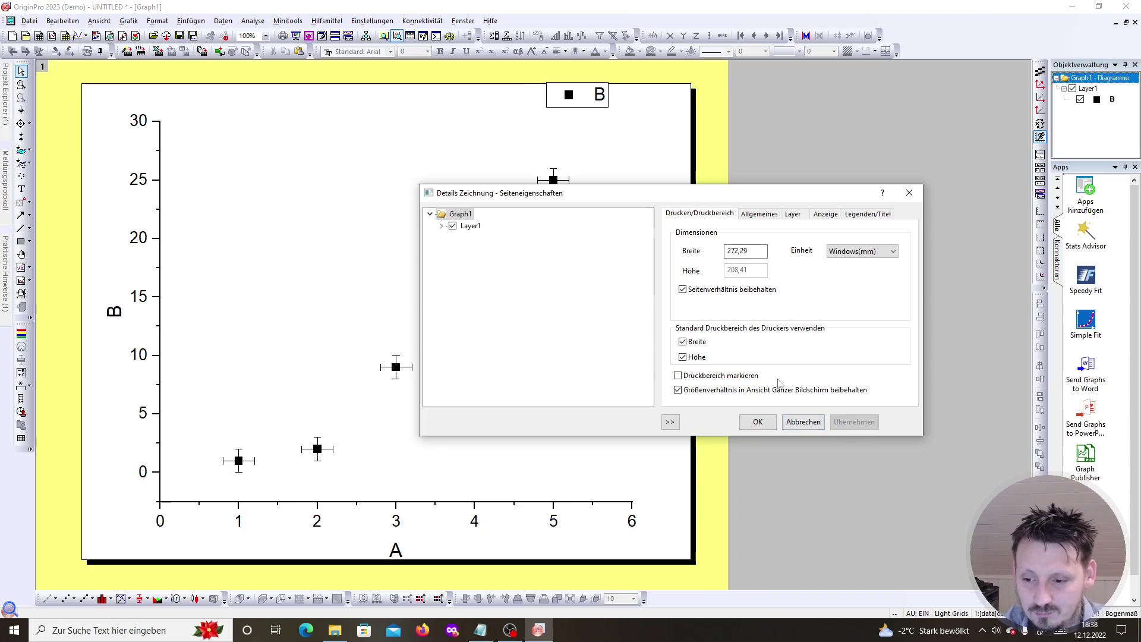
left_click(757, 422)
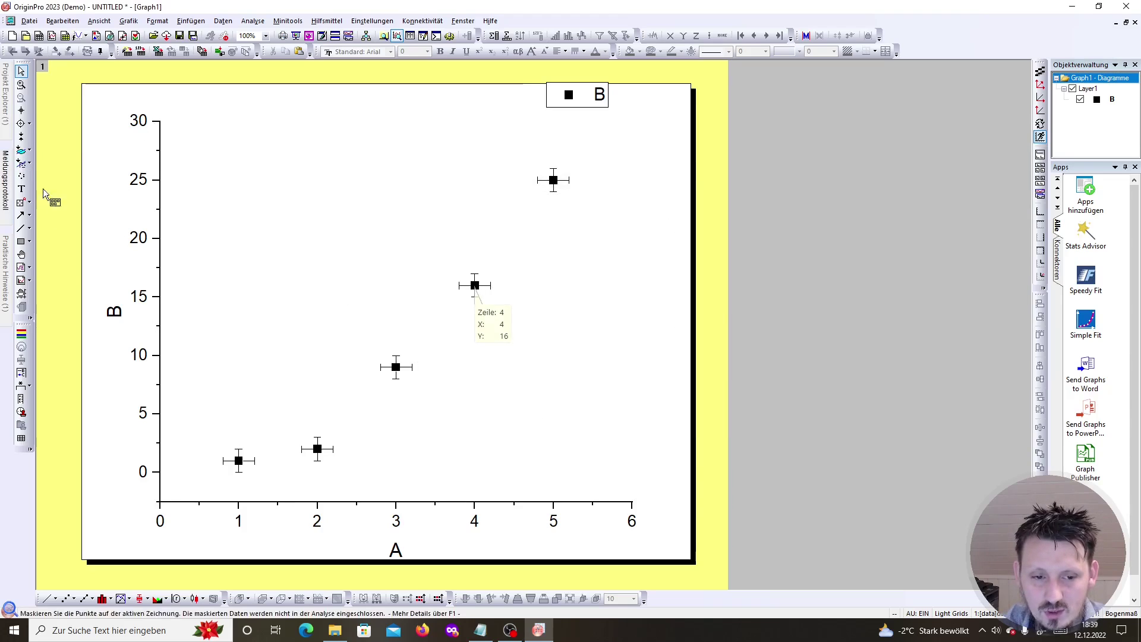
Change the symbol of the B data points to a filled circle with the size unit Punkt, and confirm the plot details
left_click(475, 287)
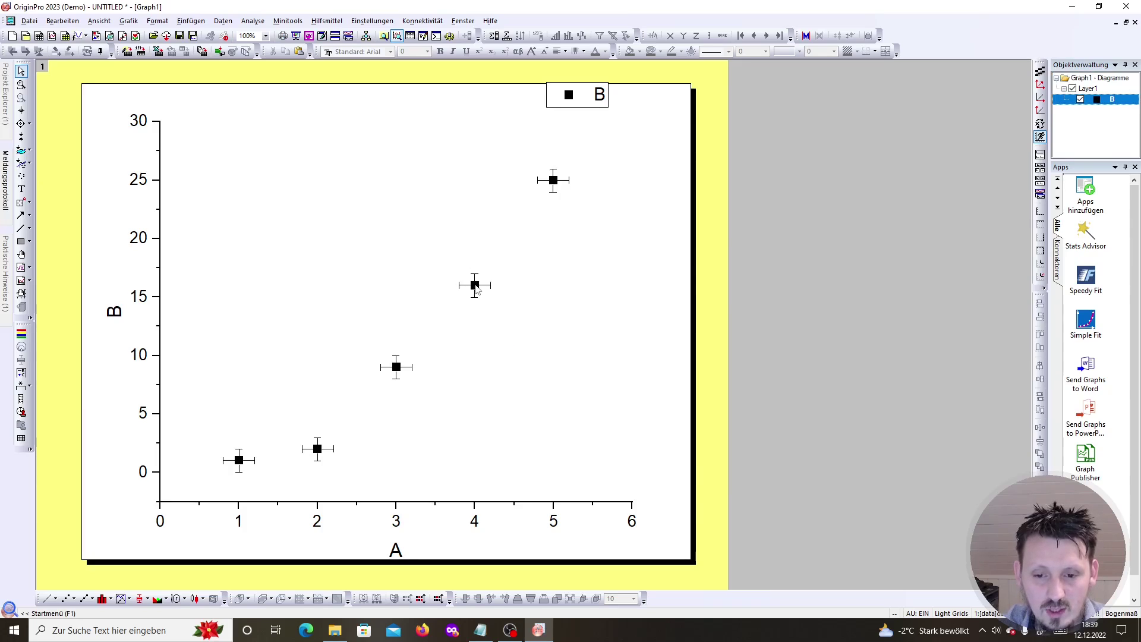
double_click(475, 288)
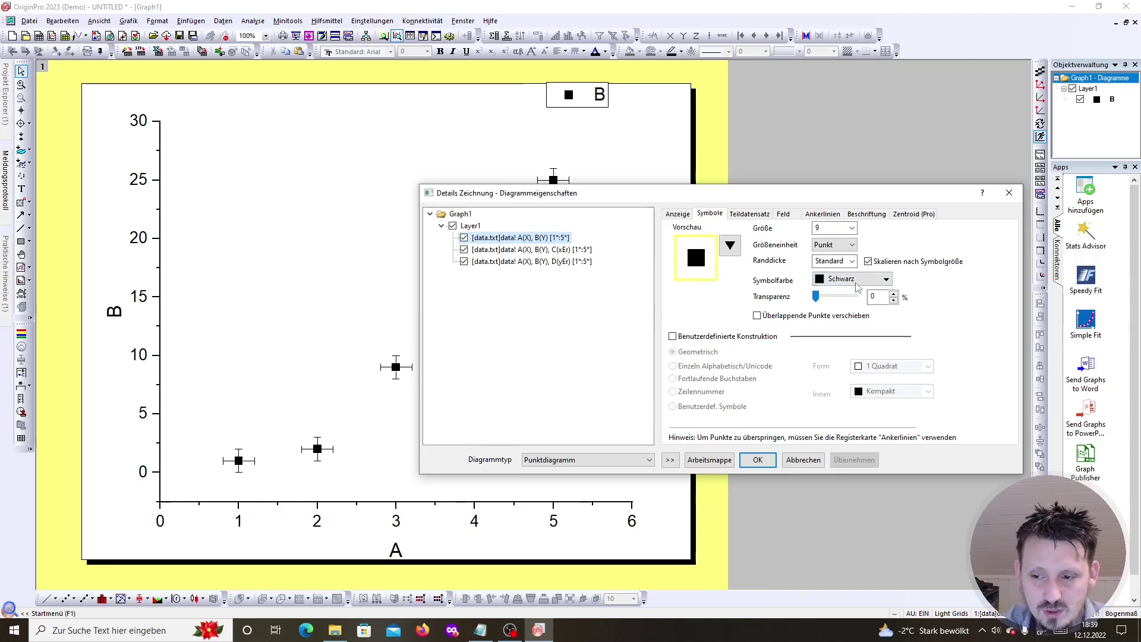
left_click(843, 255)
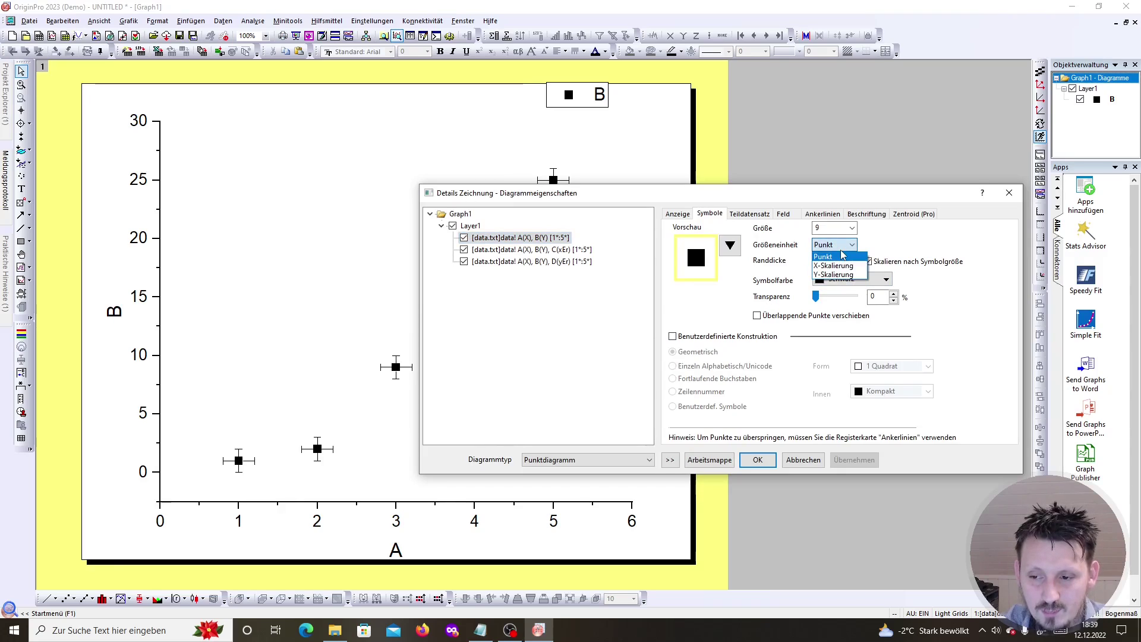
left_click(843, 256)
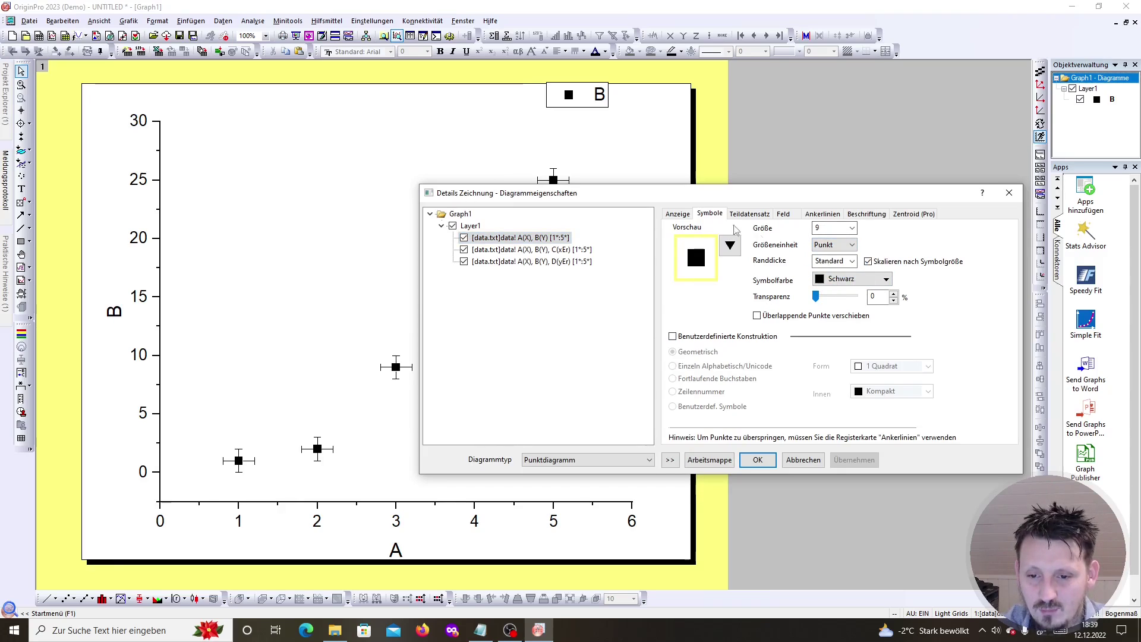
left_click(730, 245)
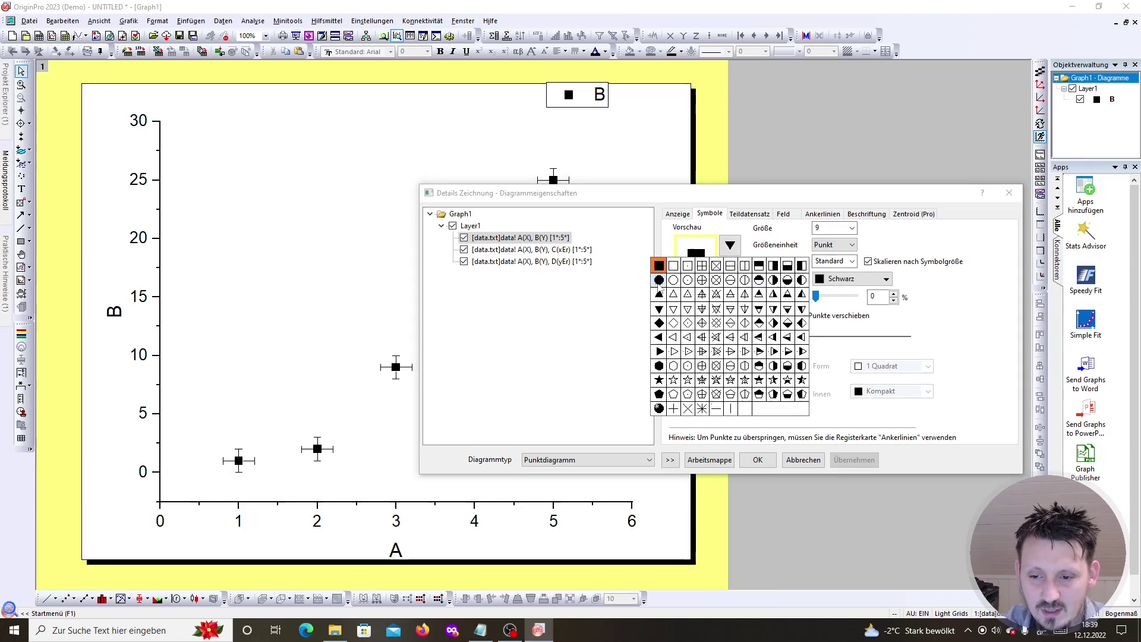
left_click(658, 280)
left_click(844, 466)
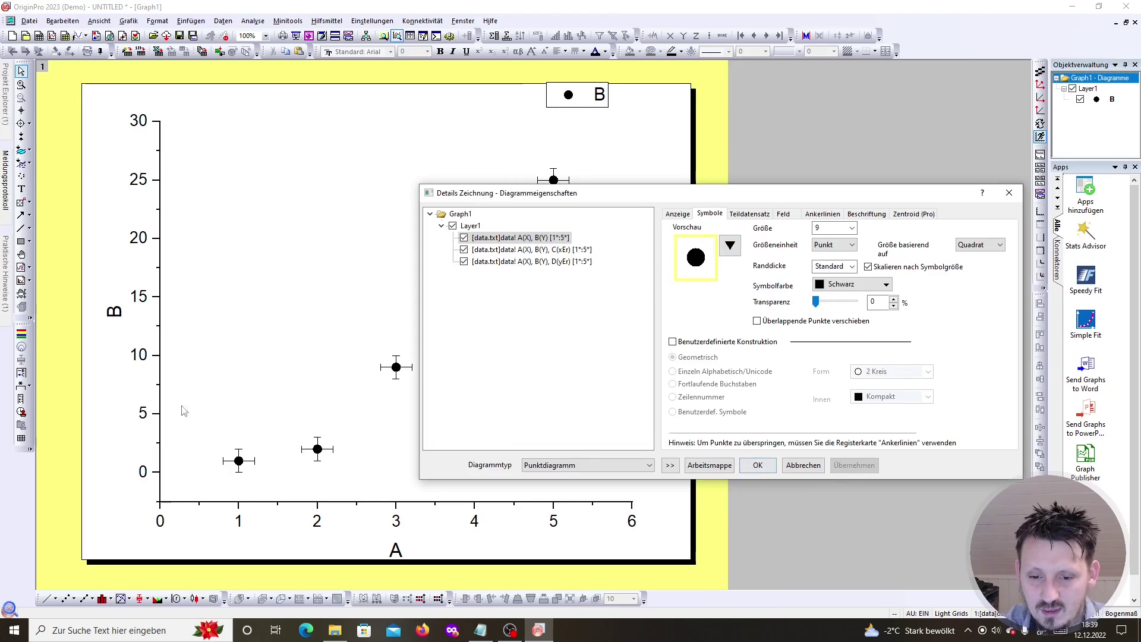
left_click(759, 466)
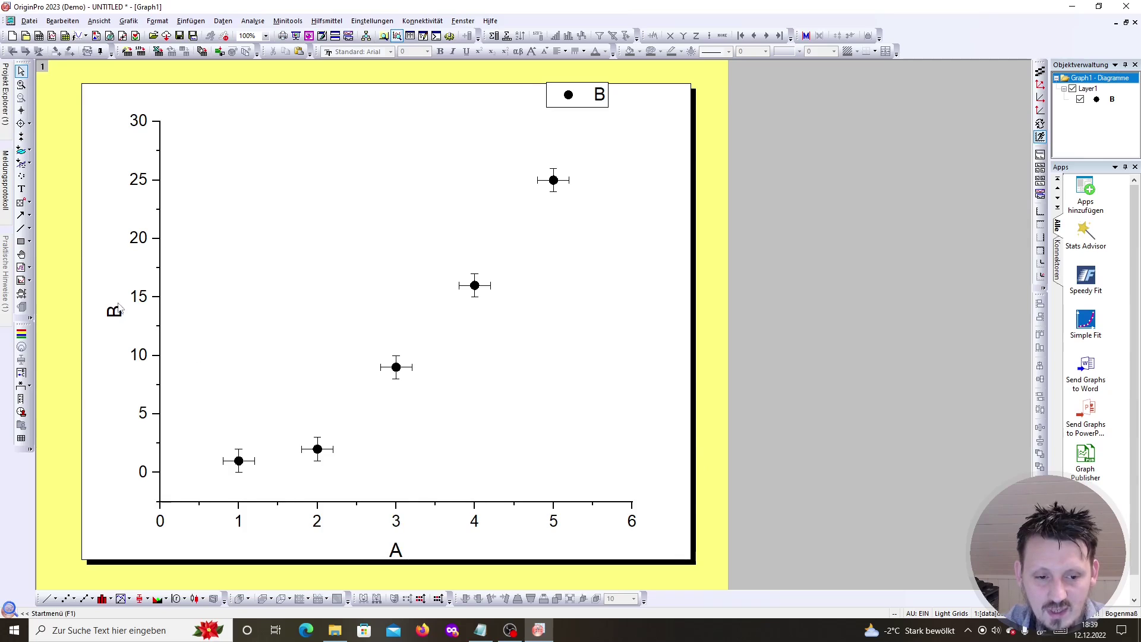
Set the display format of the bottom X axis tick labels to Wissenschaftlich:1E3 and apply it
left_click(402, 503)
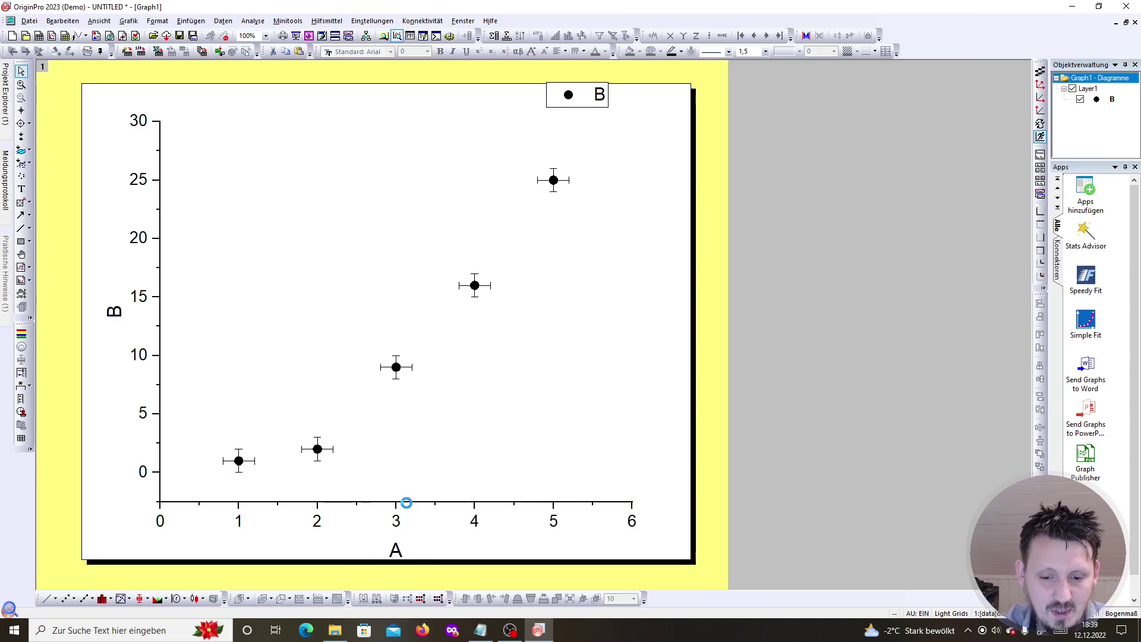
double_click(391, 503)
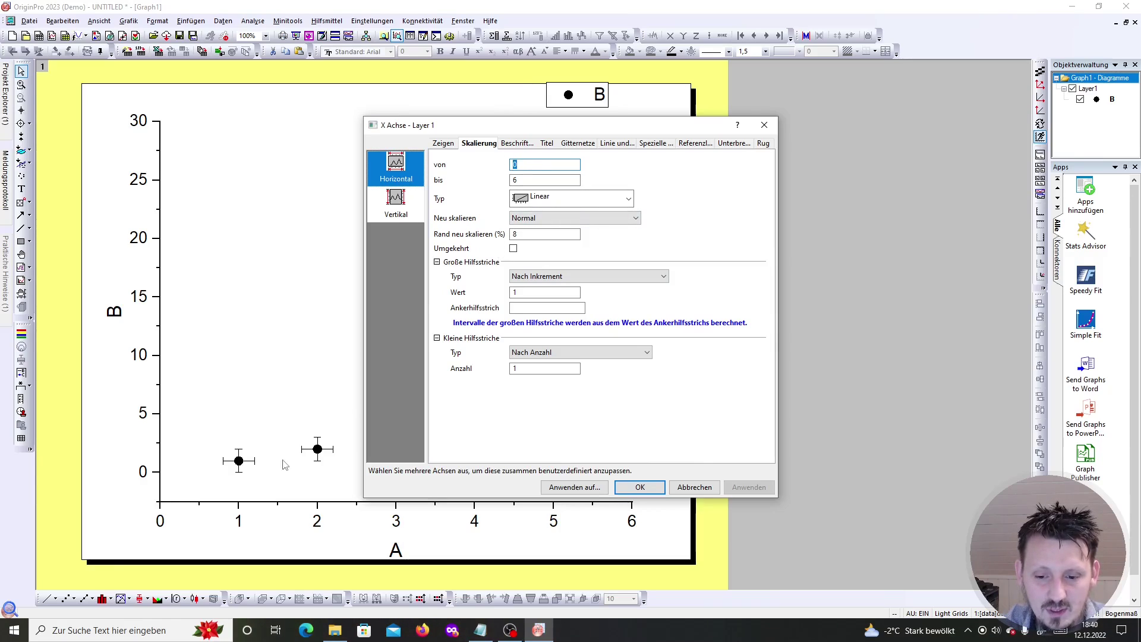
left_click(540, 163)
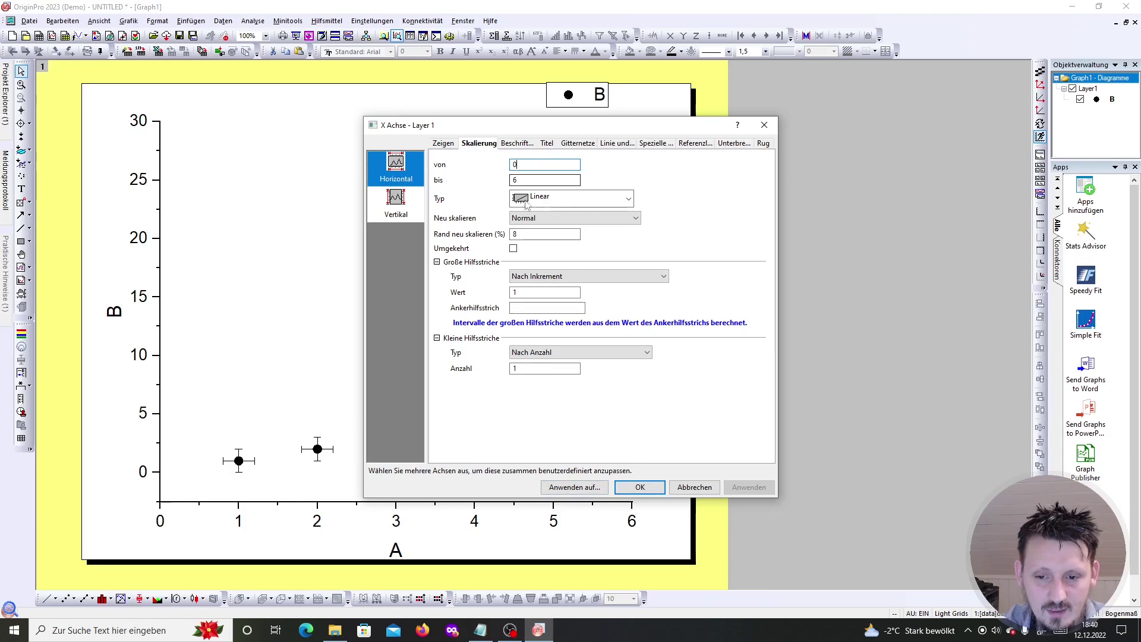
left_click(518, 145)
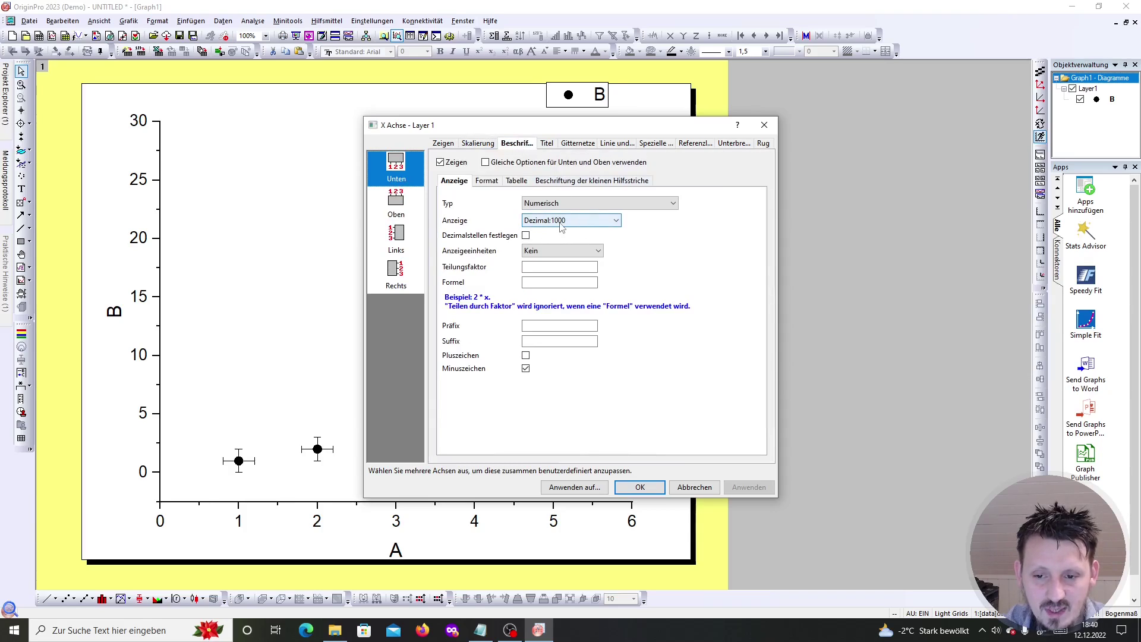
left_click(561, 227)
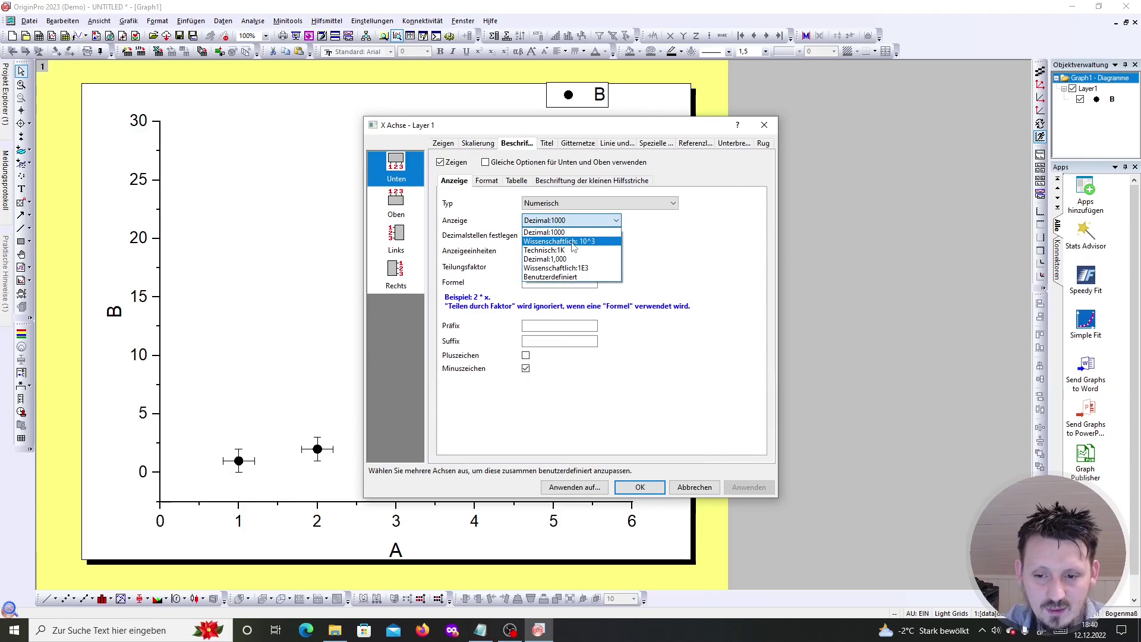
left_click(571, 268)
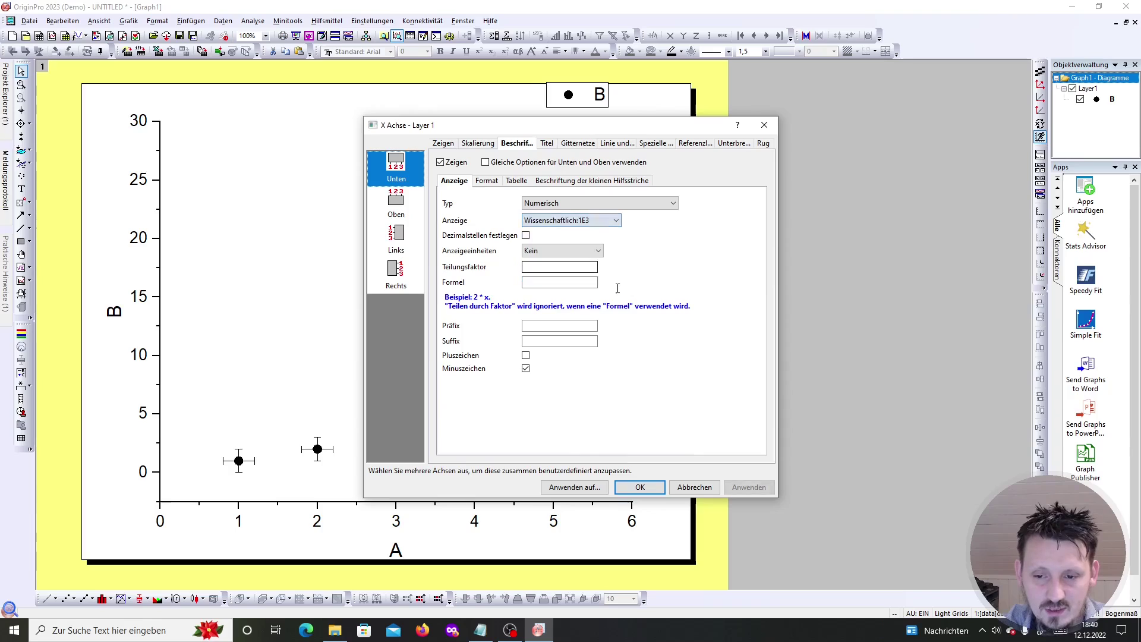
left_click(743, 488)
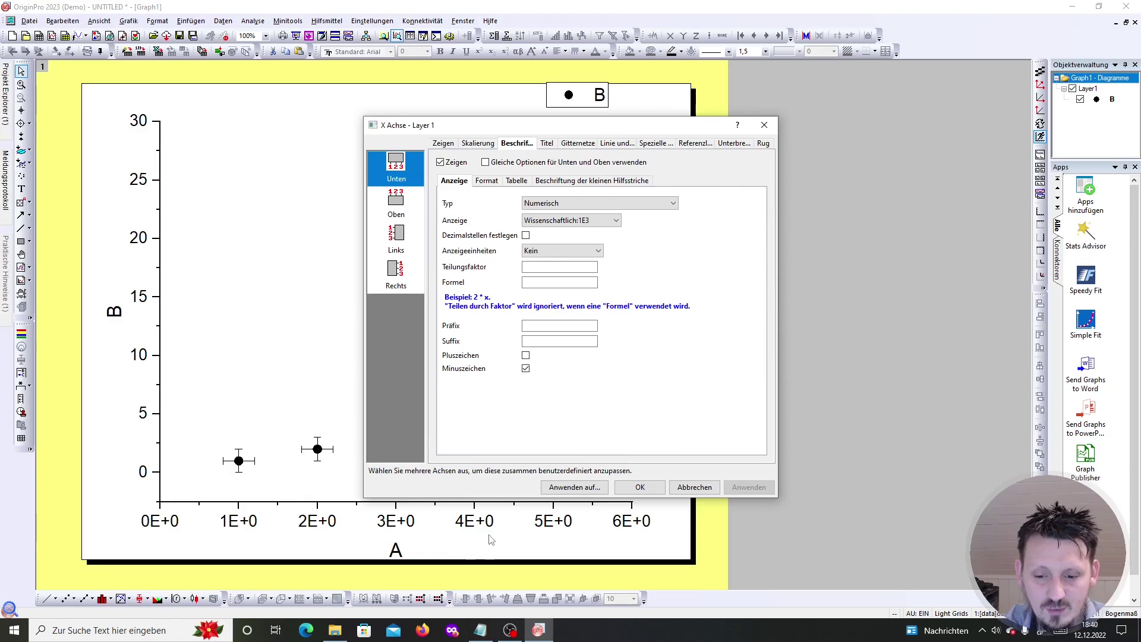
Set the bottom X axis title text to "X-Values" and confirm the axis settings
left_click(548, 144)
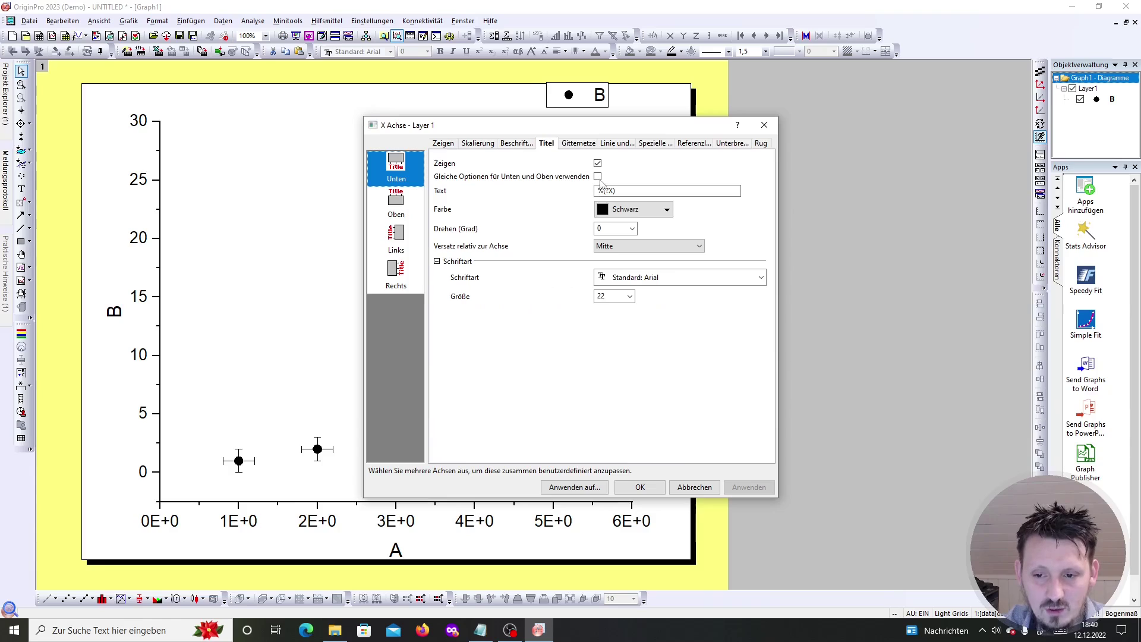
left_click(619, 190)
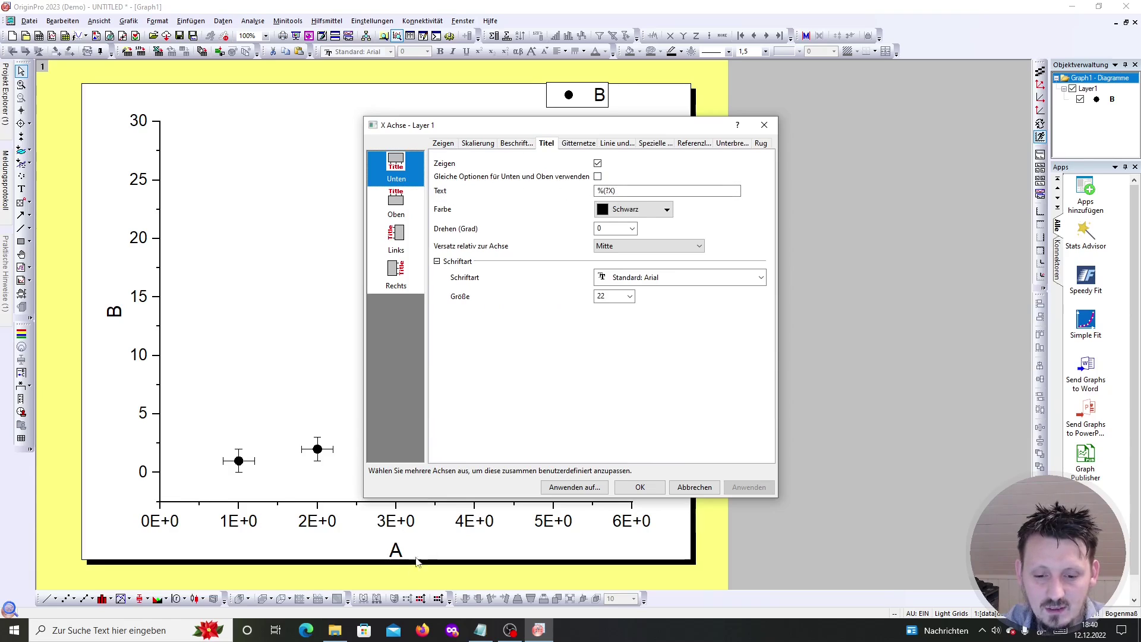
double_click(615, 190)
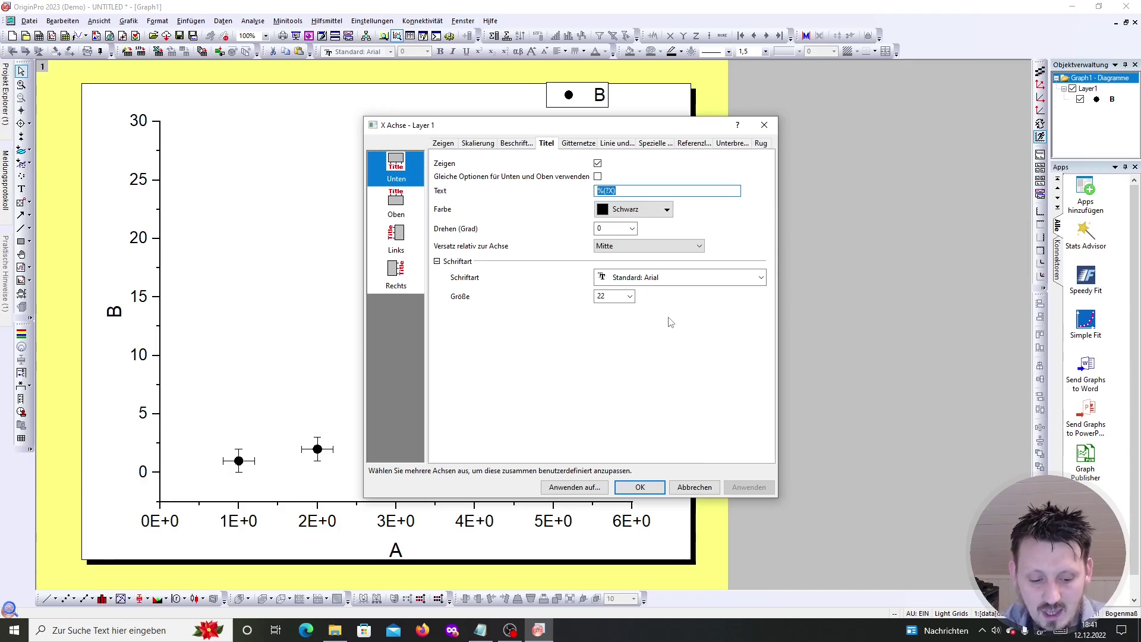
type("X-Values")
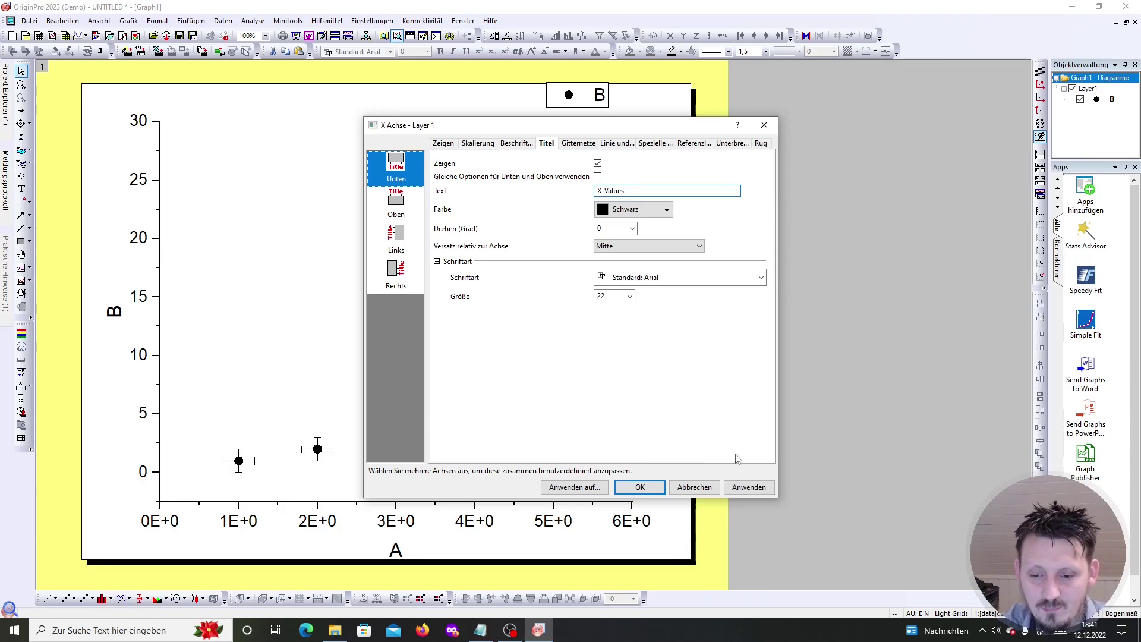
left_click(660, 489)
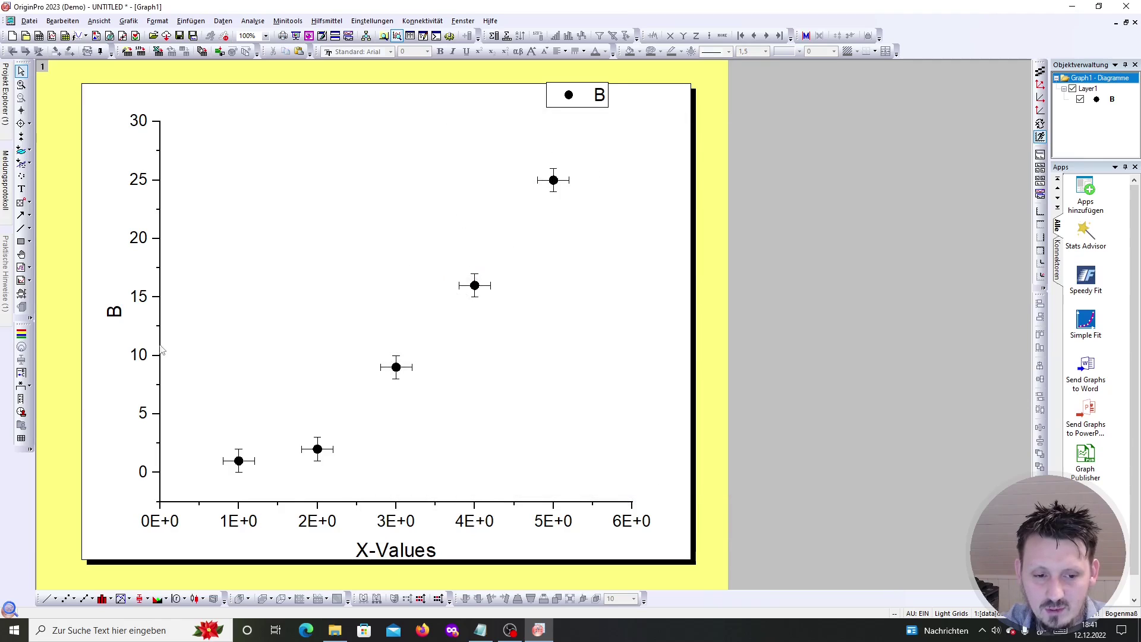
Set the left Y axis title text to "Y-Values" and confirm the axis settings
double_click(140, 273)
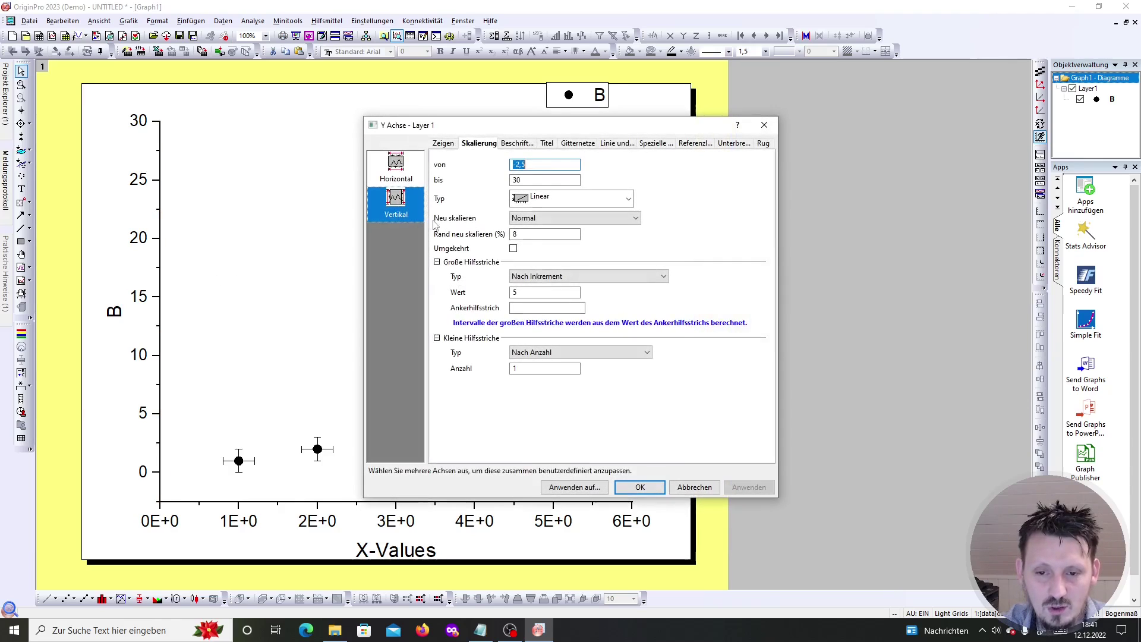
left_click(547, 144)
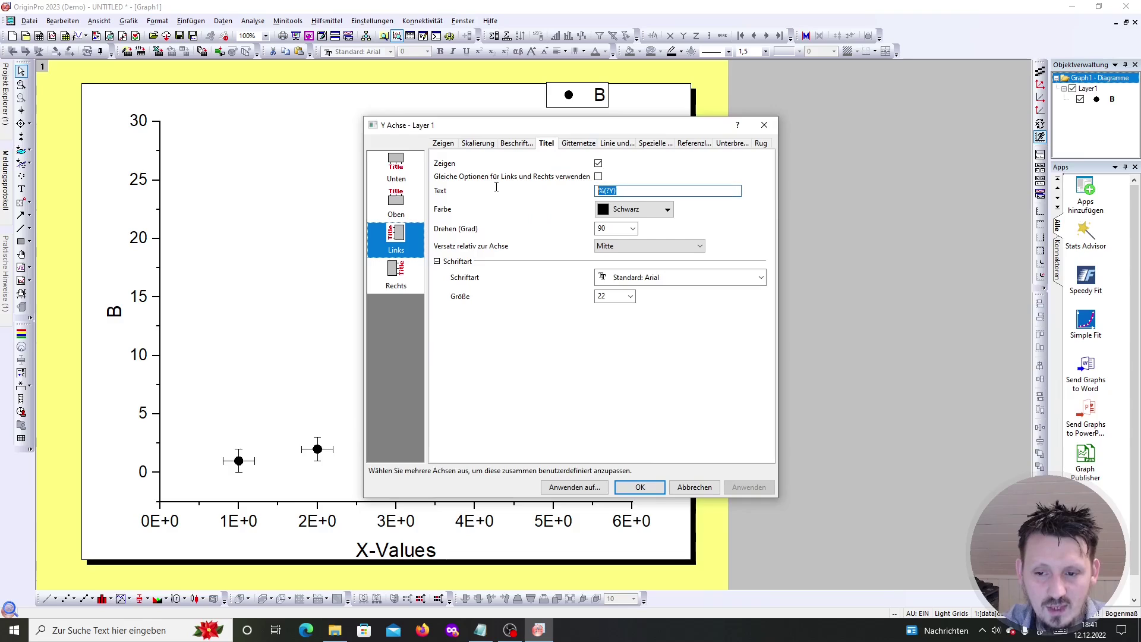
type("X-")
key("BackSpace")
type("Y")
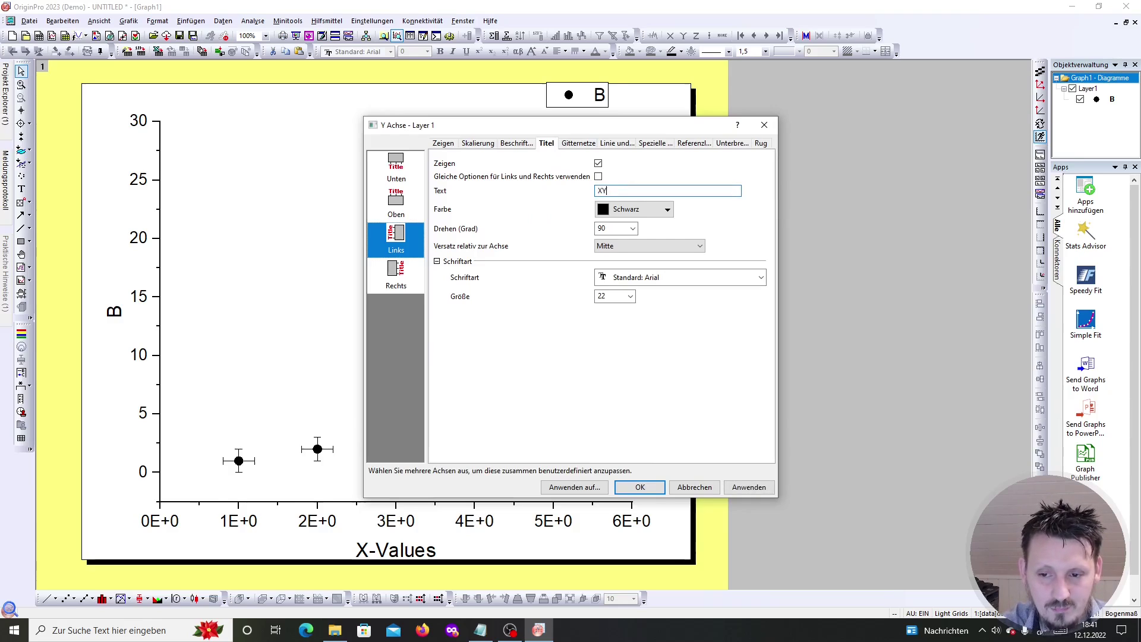
type("s")
key("Return")
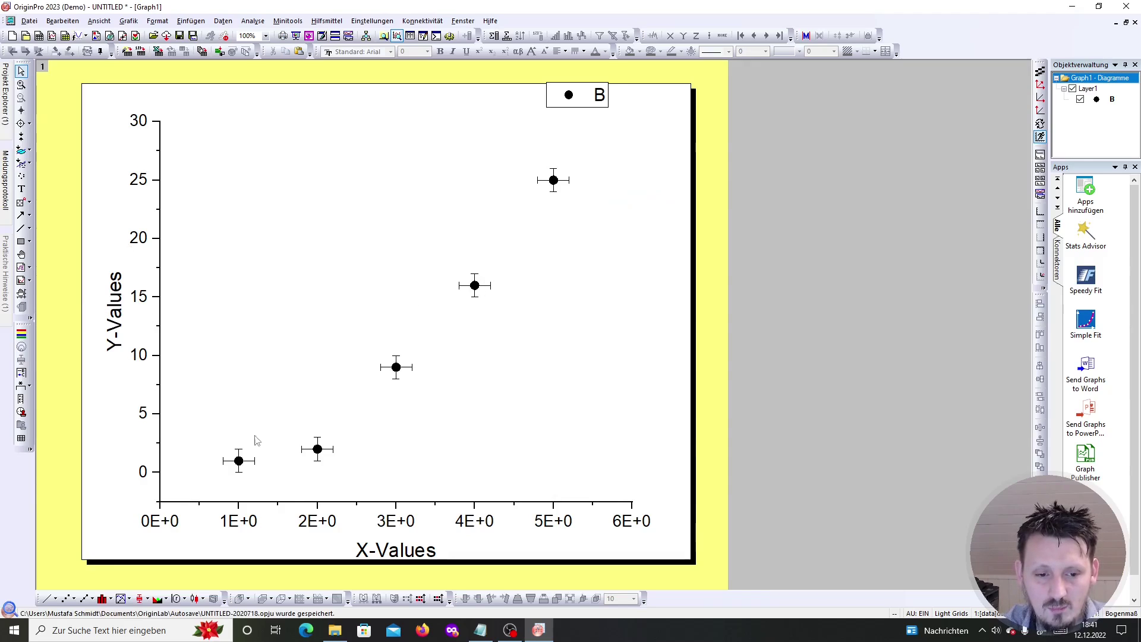
Set the Y axis scale type to Ln, apply it, and move the axis dialog aside to uncover the graph
double_click(162, 190)
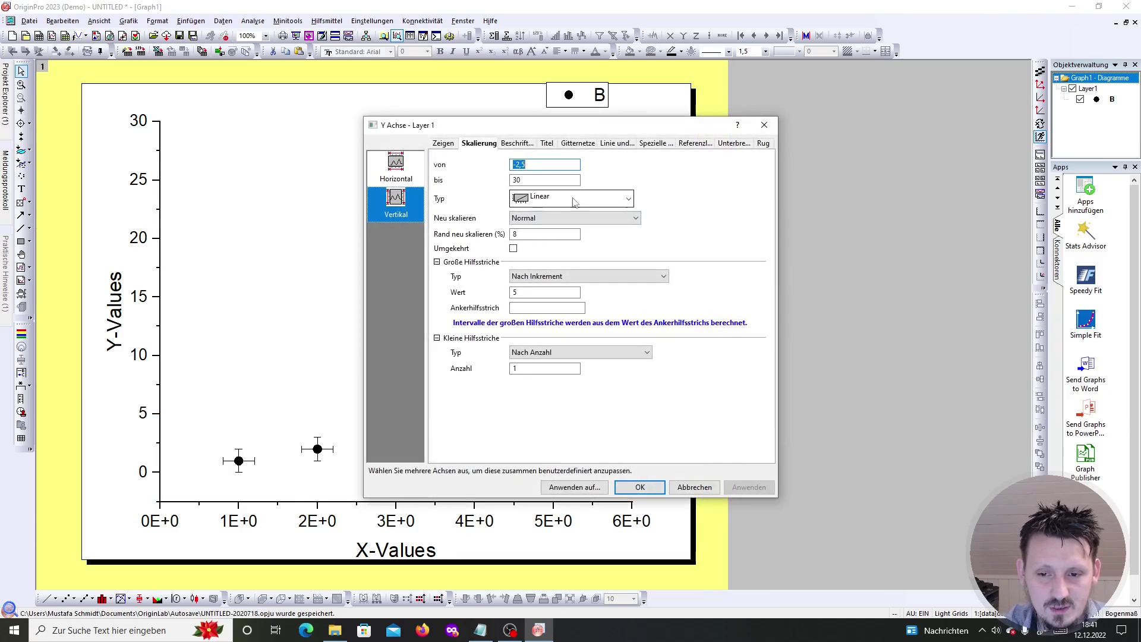
left_click(547, 203)
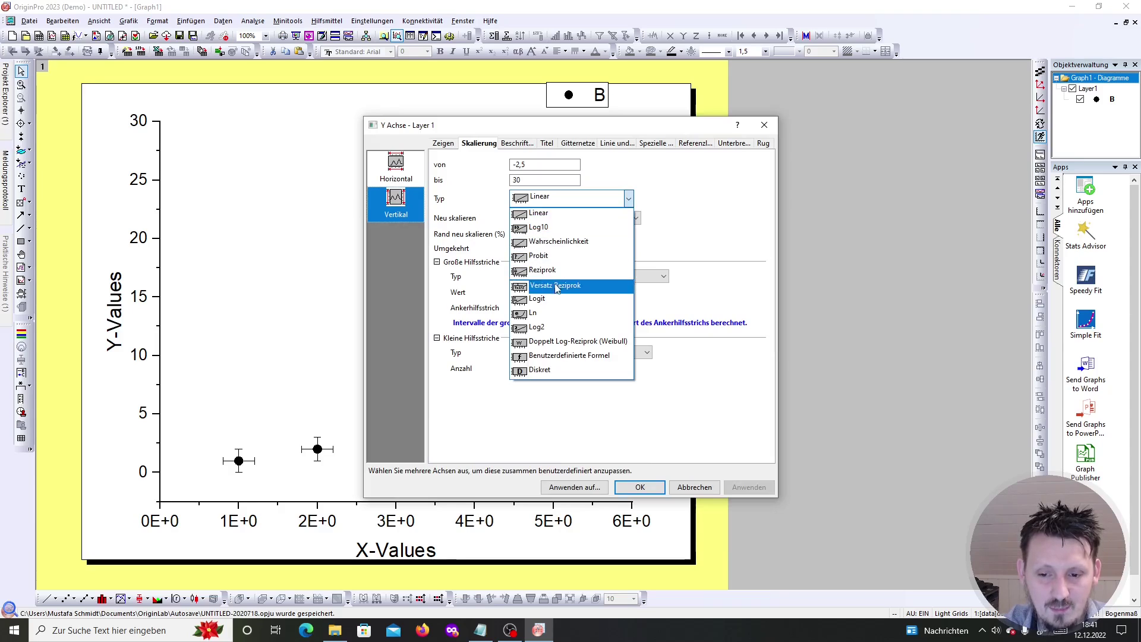
left_click(556, 315)
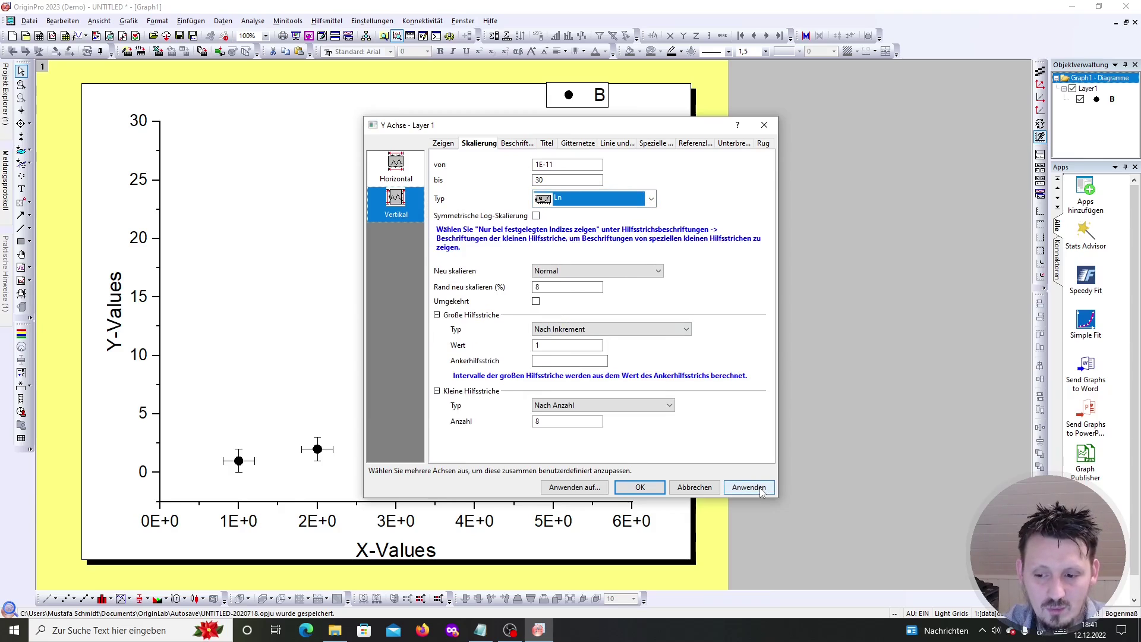
left_click(748, 487)
left_click_drag(529, 126, 711, 137)
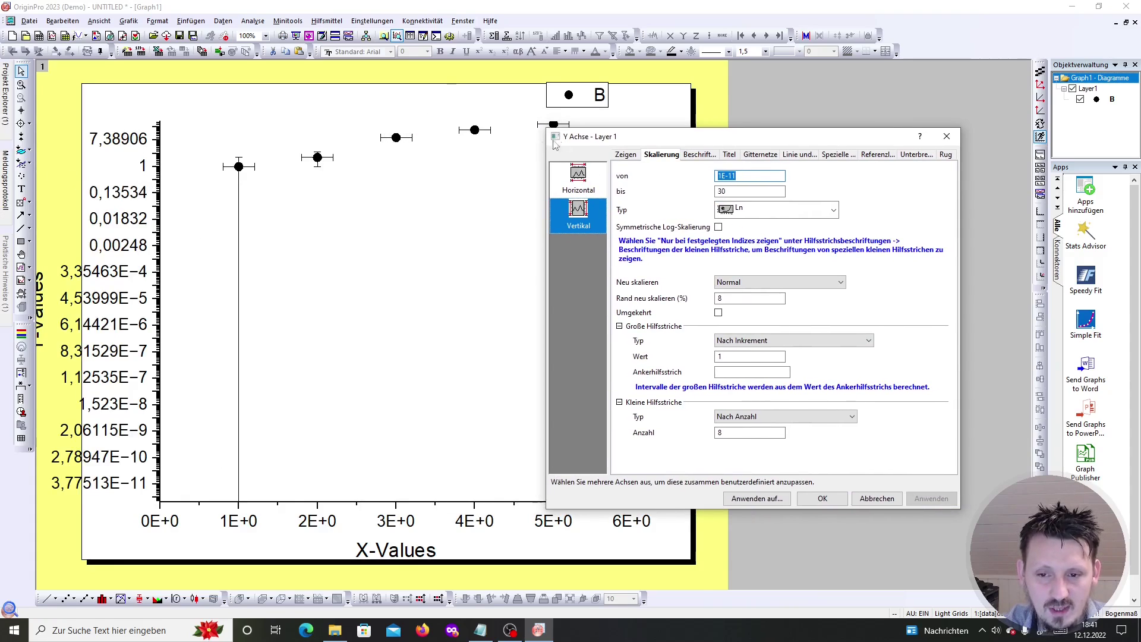